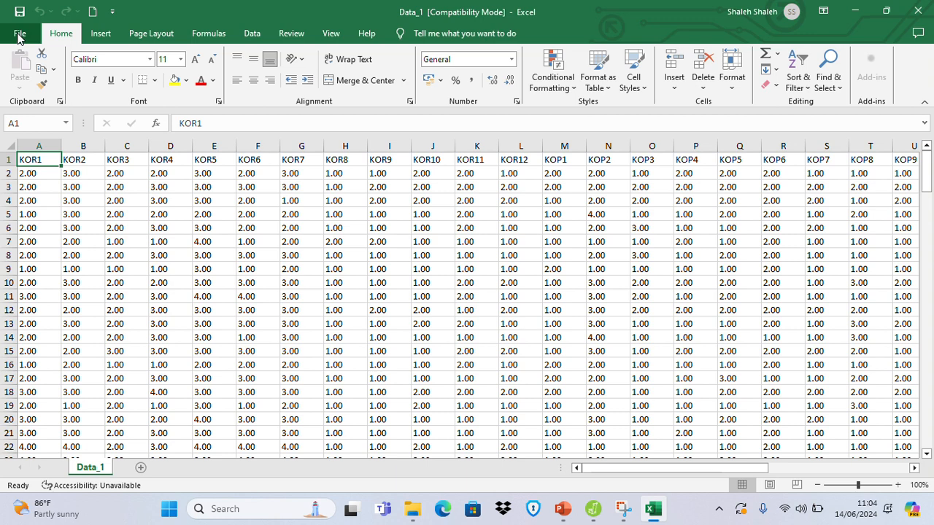
Start saving a copy of the workbook in the Data praktik ok folder under the name Data_1_140624.
{"action": "left_click", "coordinate": [20, 34]}
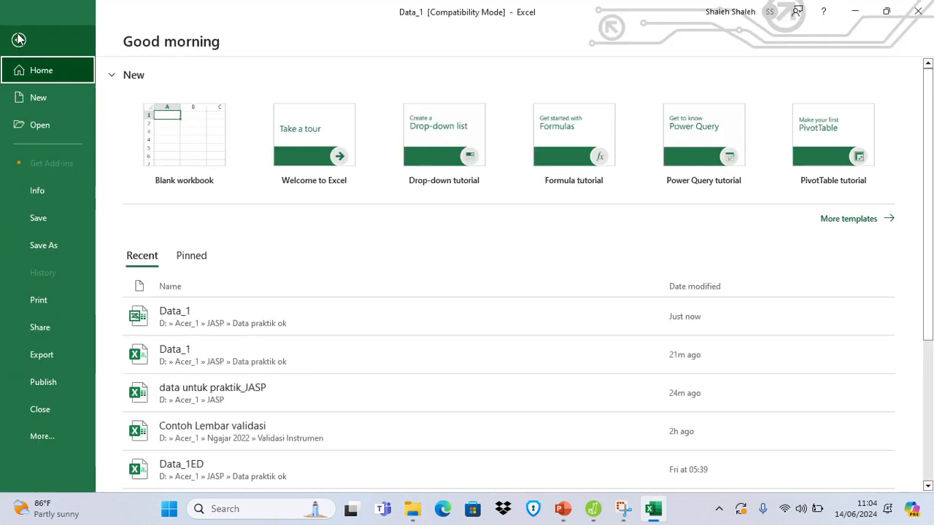
{"action": "left_click", "coordinate": [44, 246]}
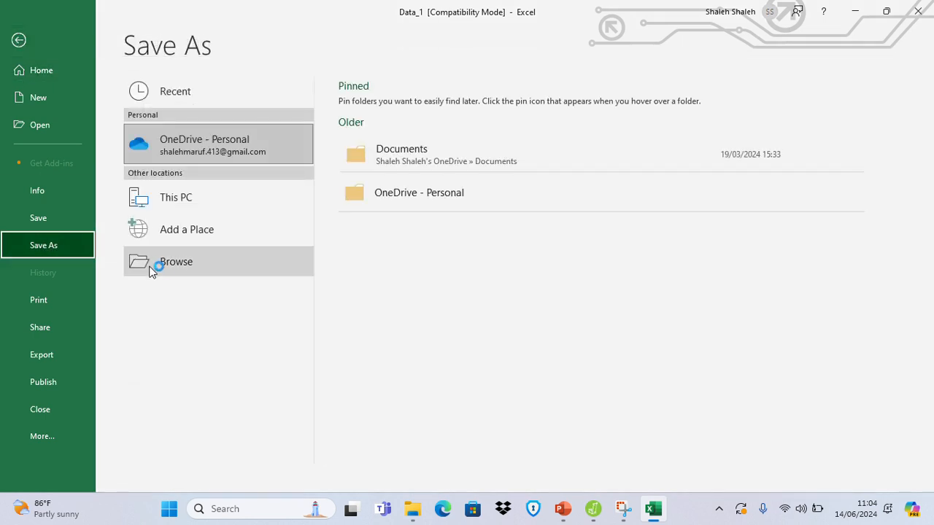
{"action": "left_click", "coordinate": [172, 267]}
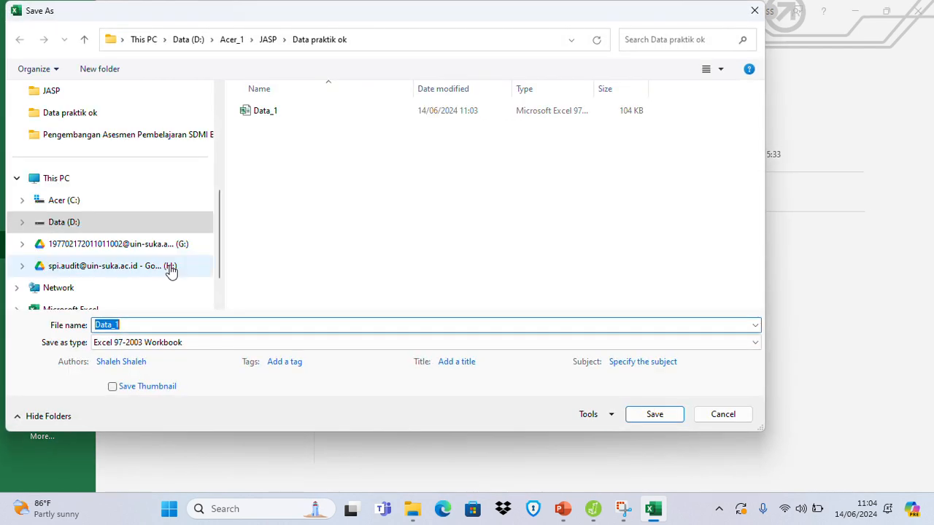
{"action": "left_click", "coordinate": [313, 45]}
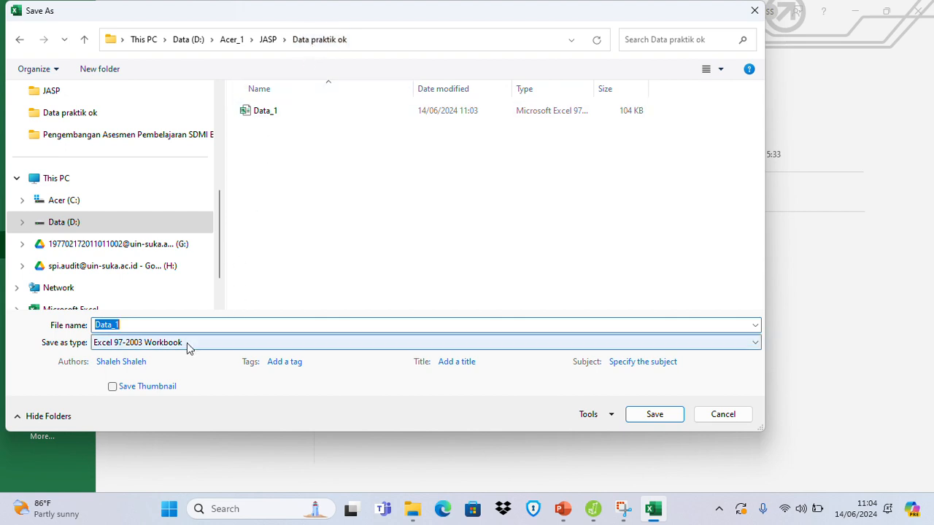
{"action": "left_click", "coordinate": [136, 324]}
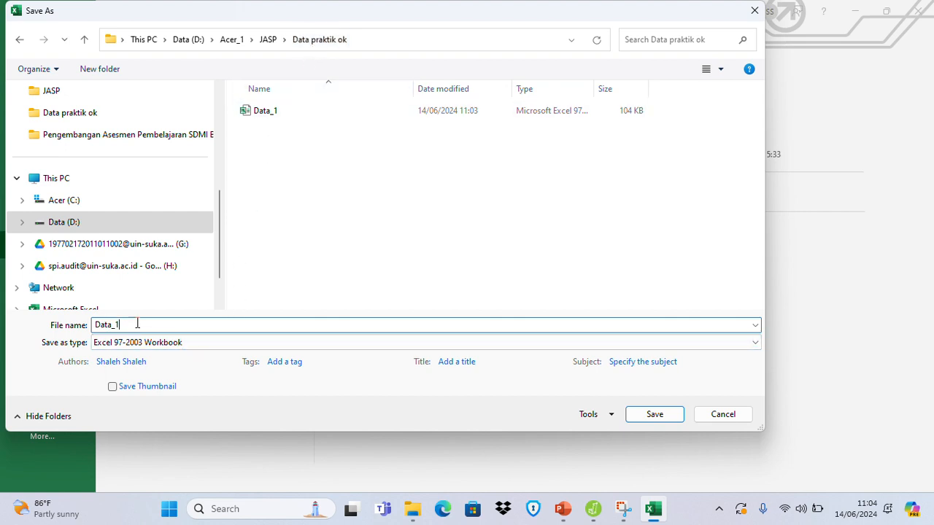
{"action": "type", "text": "_14/0"}
{"action": "key", "text": "BackSpace"}
{"action": "key", "text": "BackSpace"}
{"action": "type", "text": "0624"}
Set the copy's format to CSV (Comma delimited) and save it.
{"action": "left_click", "coordinate": [126, 349]}
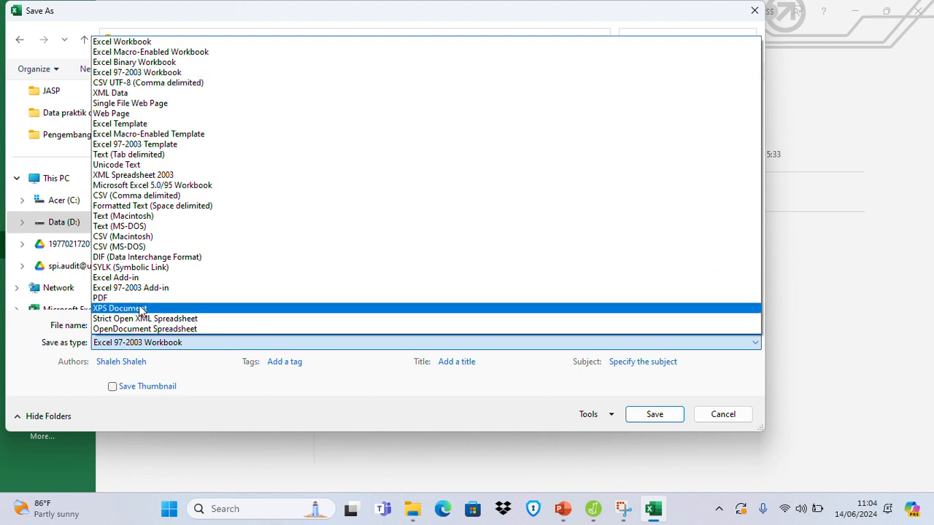
{"action": "left_click", "coordinate": [137, 196]}
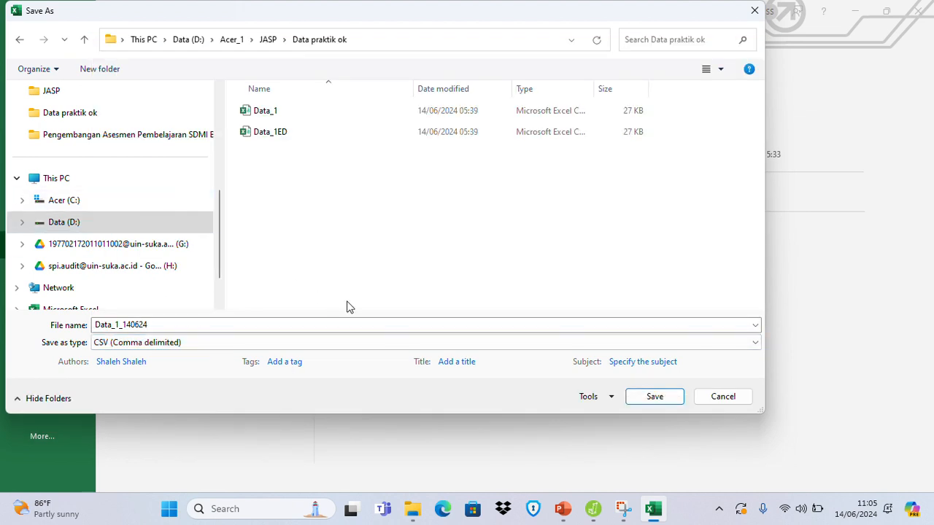
{"action": "left_click", "coordinate": [654, 397]}
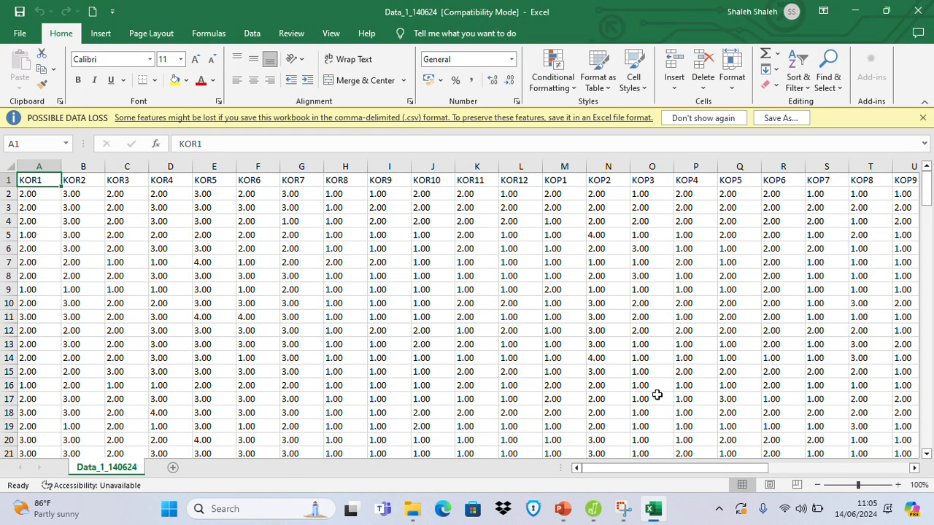
Check the Data praktik ok folder, switch to JASP and open the Data_1_140624 CSV file from it.
{"action": "left_click", "coordinate": [414, 517]}
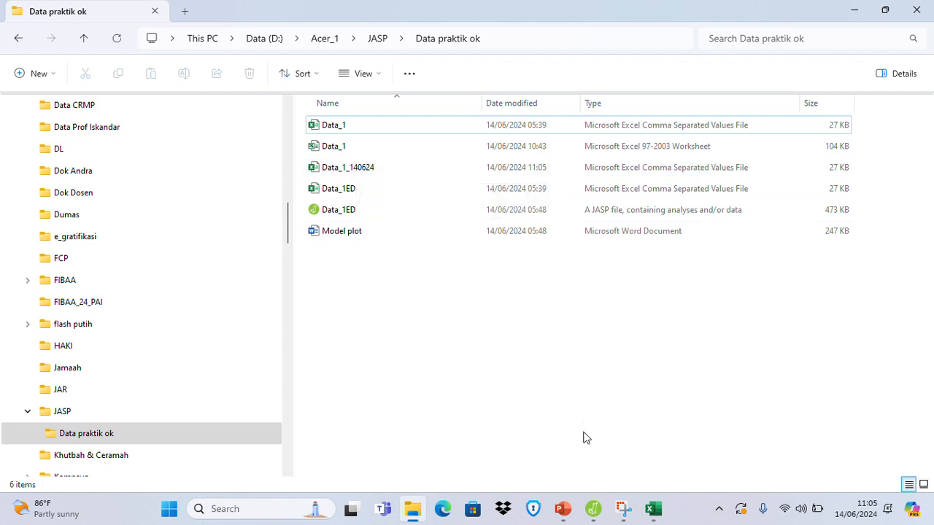
{"action": "left_click", "coordinate": [594, 510]}
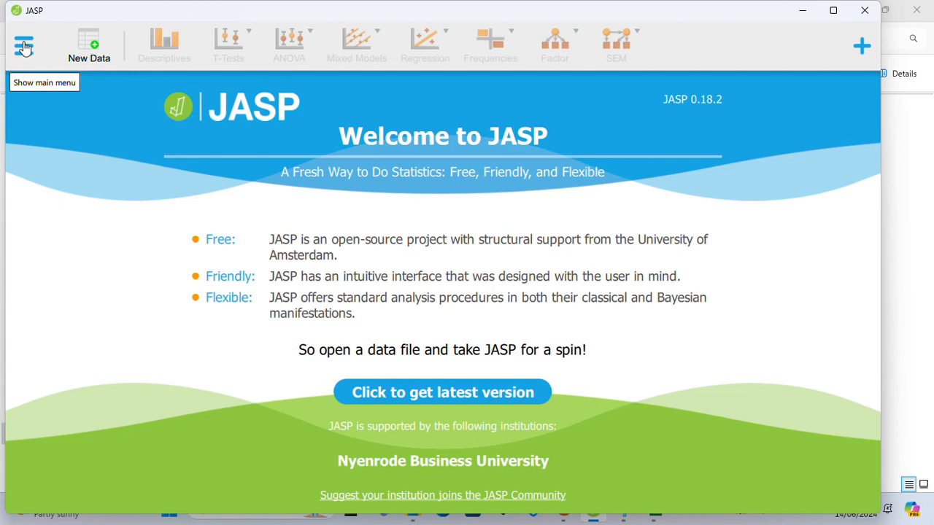
{"action": "left_click", "coordinate": [23, 47]}
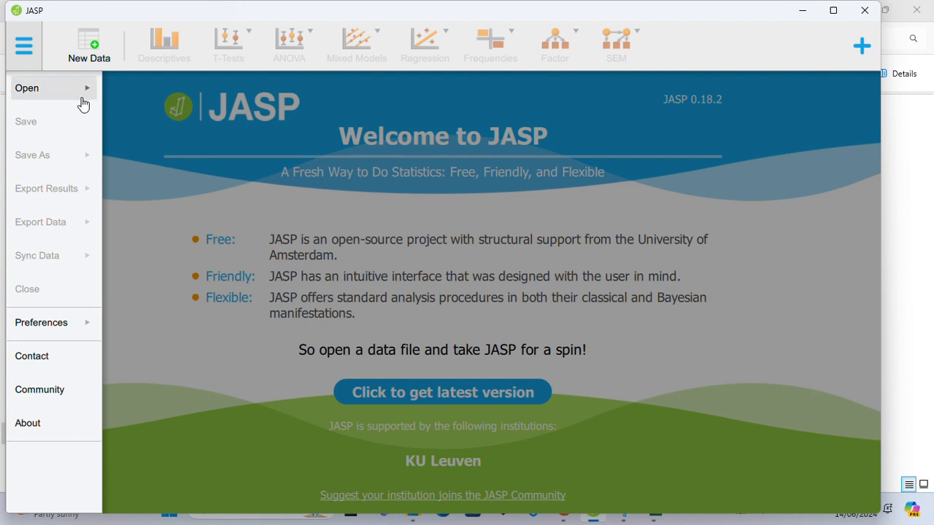
{"action": "left_click", "coordinate": [83, 98]}
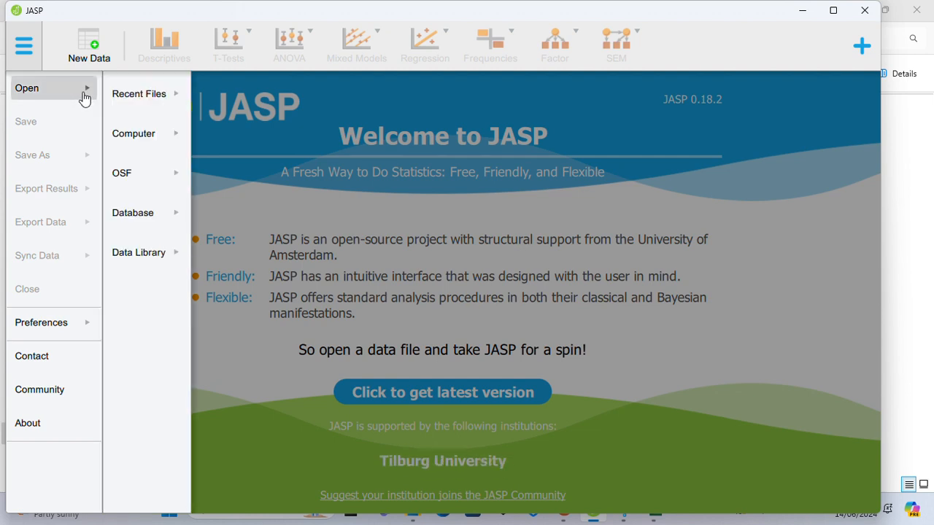
{"action": "left_click", "coordinate": [179, 141]}
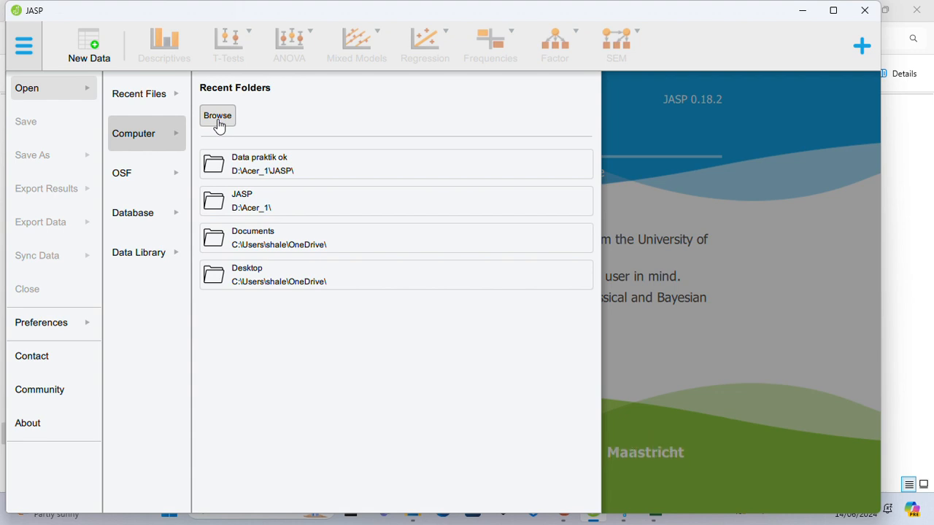
{"action": "left_click", "coordinate": [252, 172]}
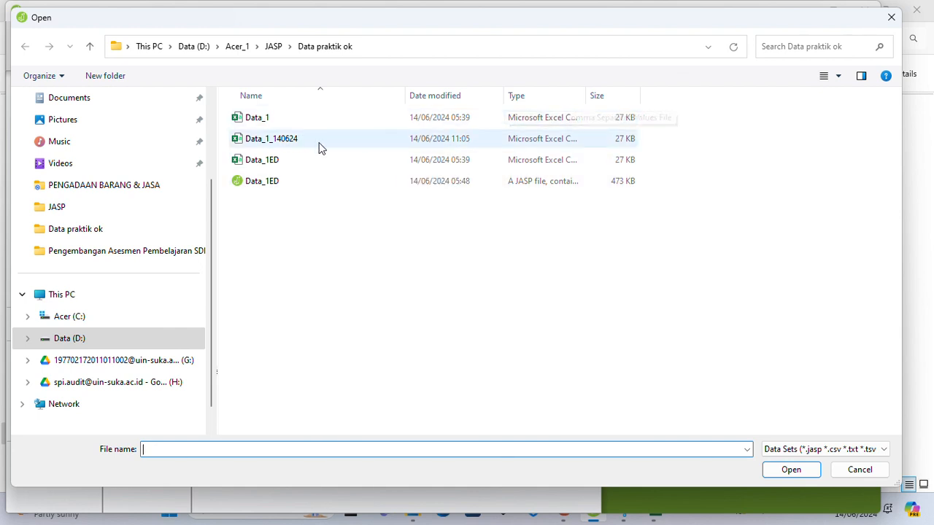
{"action": "left_click_drag", "start_coordinate": [586, 91], "coordinate": [723, 93]}
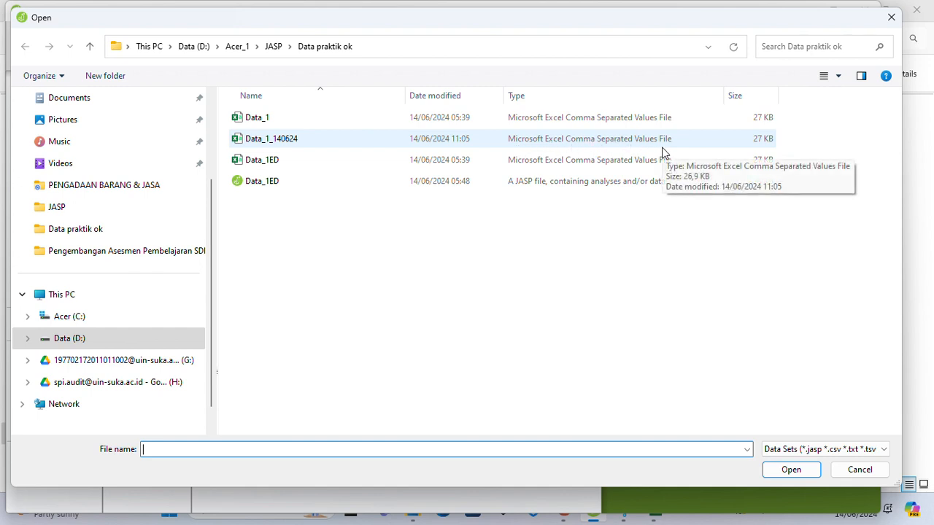
{"action": "left_click", "coordinate": [269, 142]}
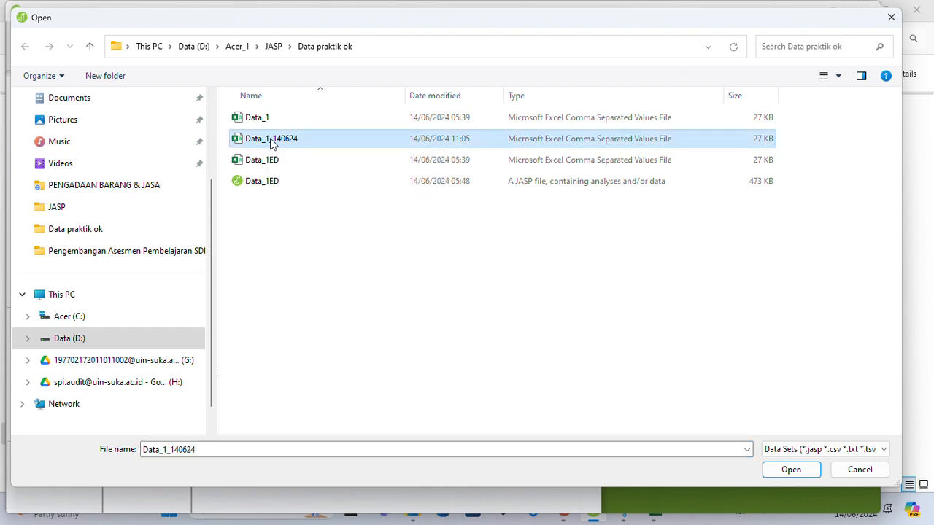
{"action": "left_click", "coordinate": [795, 471]}
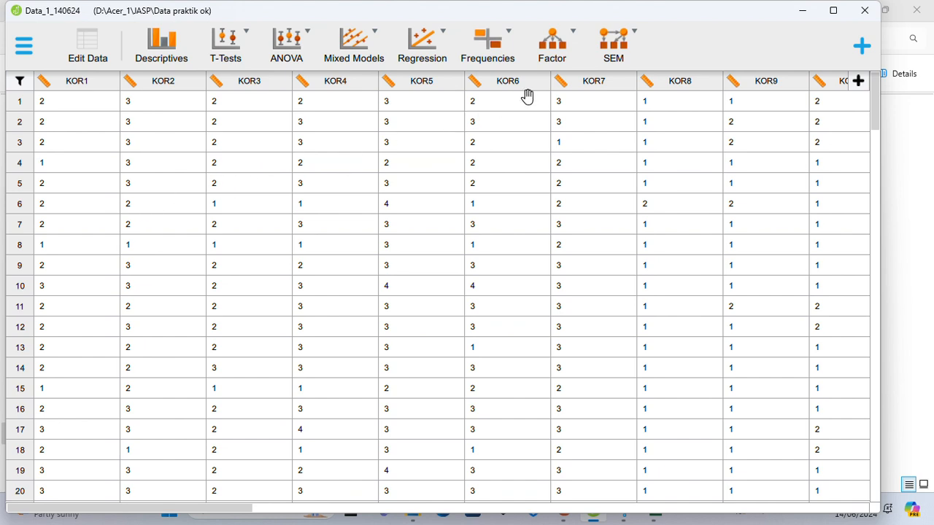
Start a Confirmatory Factor Analysis and name its first factor Kepemimpinan Organisasi.
{"action": "left_click", "coordinate": [576, 38]}
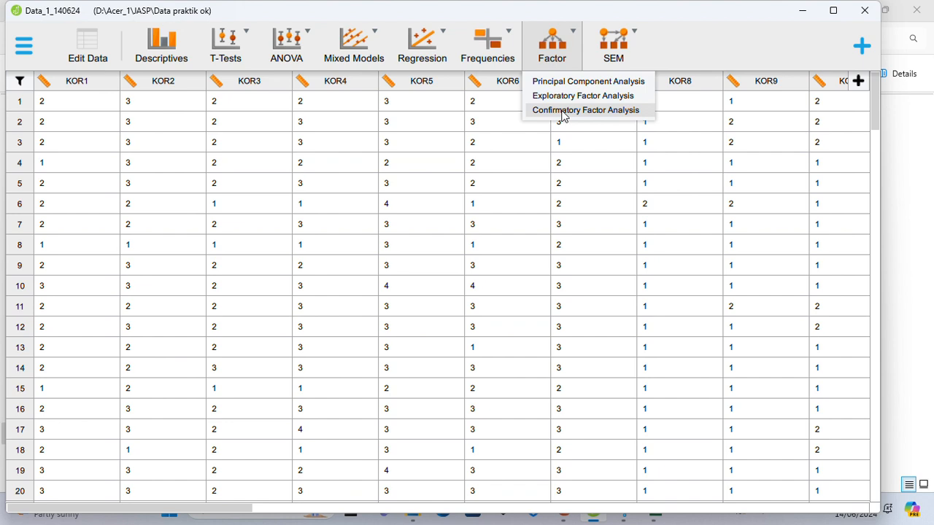
{"action": "left_click", "coordinate": [561, 111]}
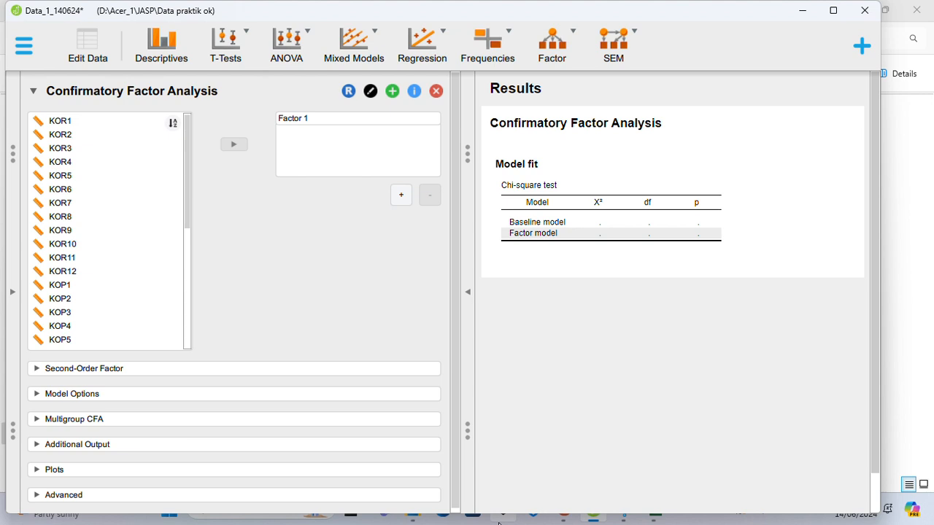
{"action": "double_click", "coordinate": [314, 117]}
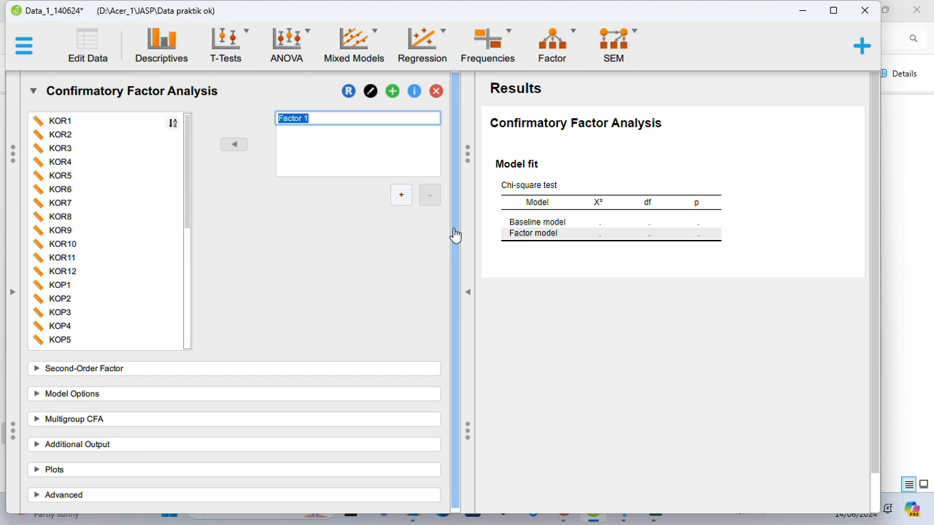
{"action": "type", "text": "Kepemimpinan Op"}
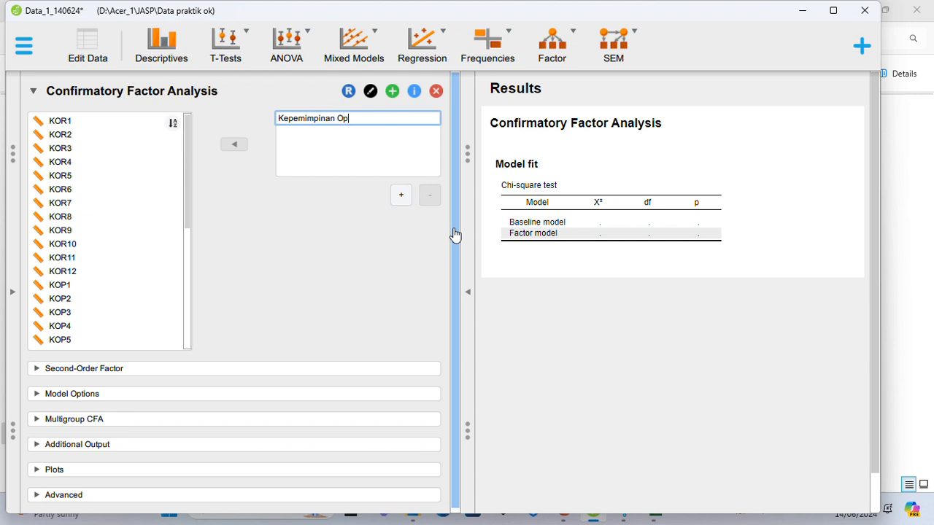
{"action": "type", "text": "erasional"}
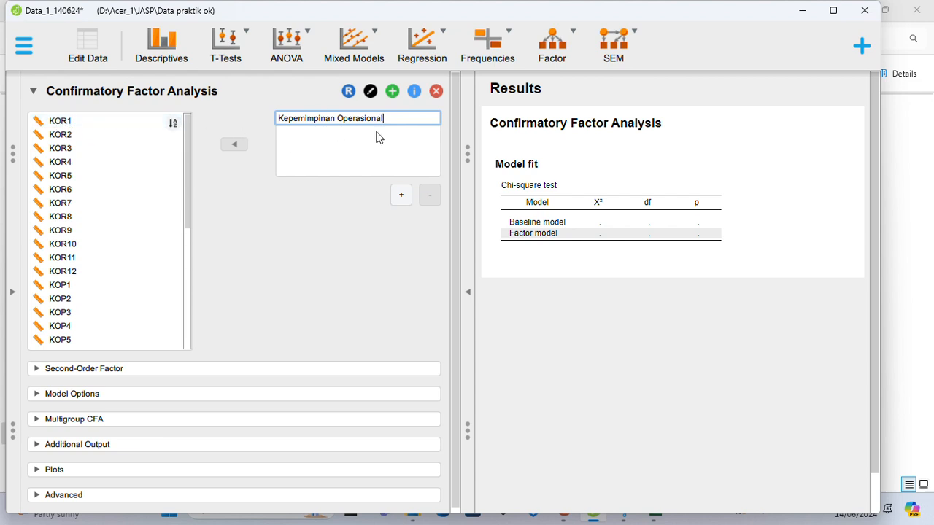
{"action": "left_click_drag", "start_coordinate": [393, 117], "coordinate": [337, 127]}
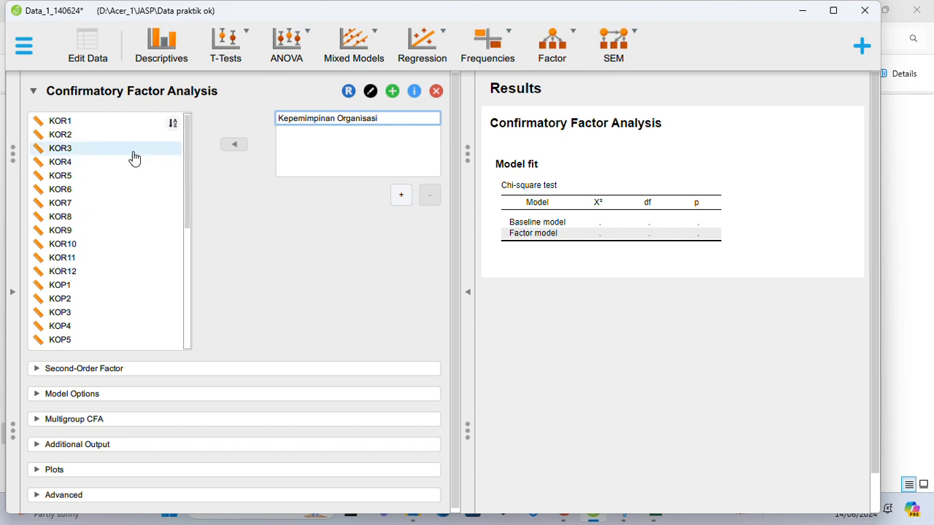
Assign the variables KOR1 through KOR12 to the Kepemimpinan Organisasi factor.
{"action": "left_click", "coordinate": [71, 124]}
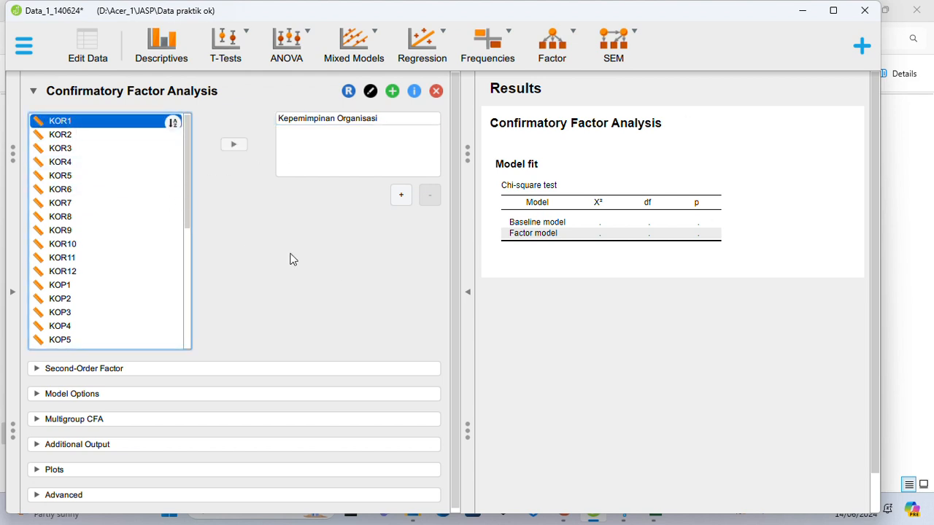
{"action": "key", "text": "shift+Down"}
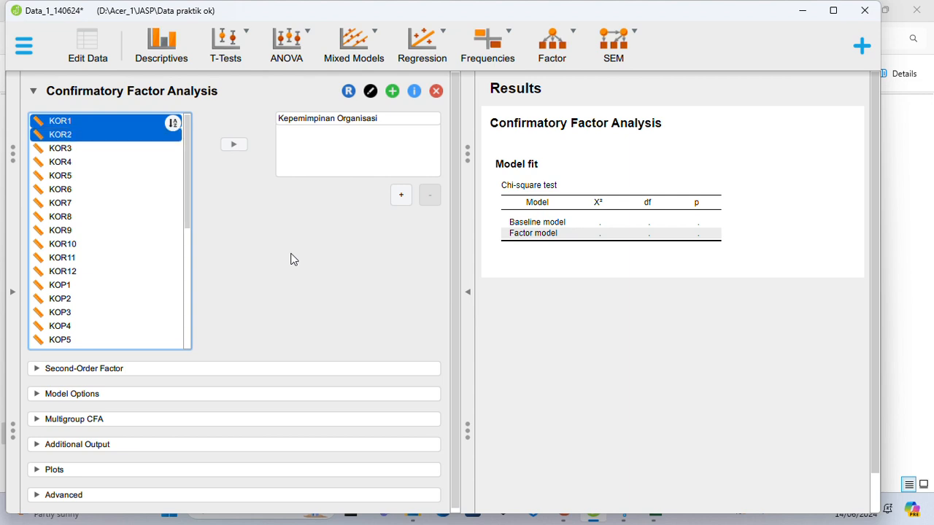
{"action": "key", "text": "shift+Down"}
{"action": "key", "text": "shift+Down"}
{"action": "key", "text": "shift+Down"}
{"action": "key", "text": "shift+Down"}
{"action": "key", "text": "shift+Down"}
{"action": "key", "text": "shift+Down"}
{"action": "key", "text": "shift+Down"}
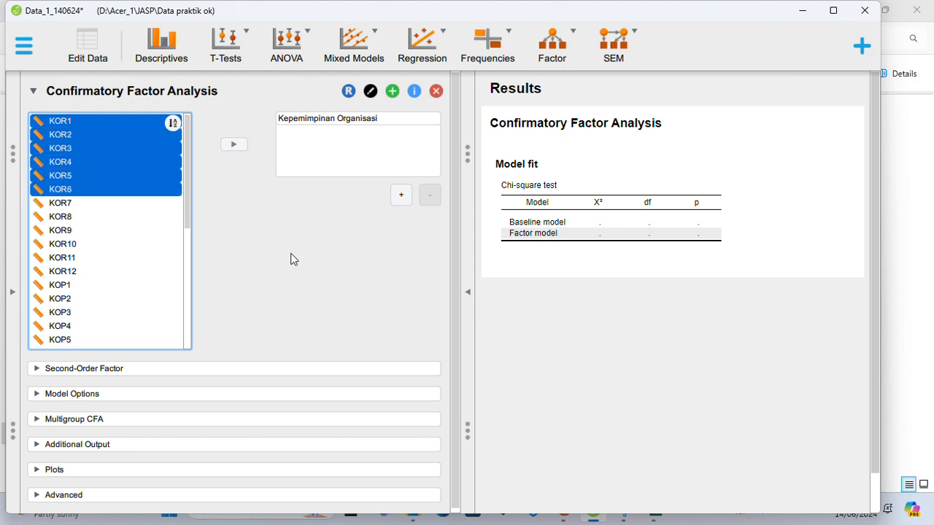
{"action": "key", "text": "shift+Down"}
{"action": "key", "text": "shift+Down"}
{"action": "key", "text": "shift+Down"}
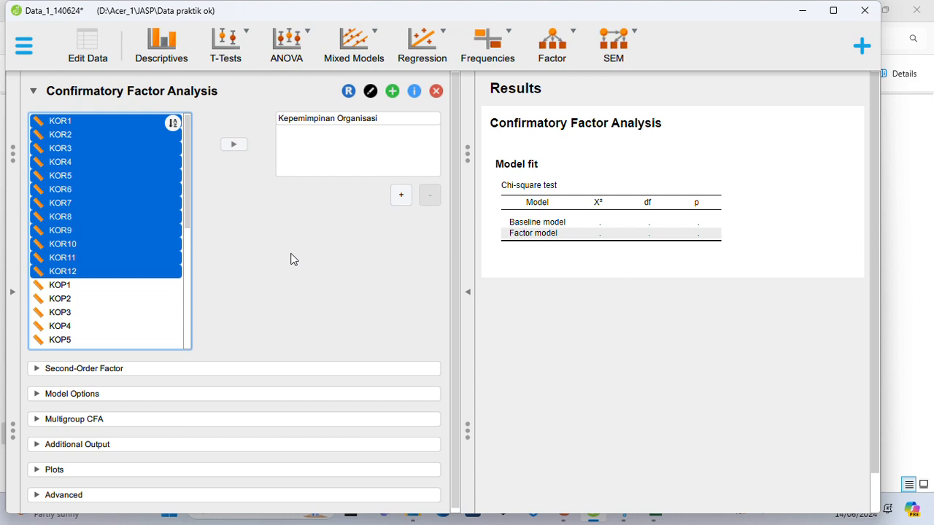
{"action": "left_click", "coordinate": [234, 146]}
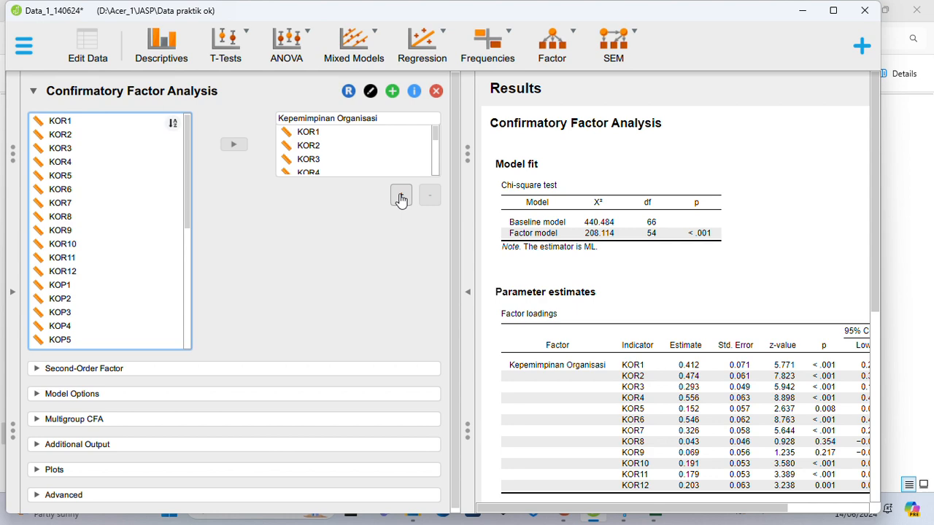
Add a second factor to the model and name it Kepemimpinan Operasional.
{"action": "left_click", "coordinate": [401, 199]}
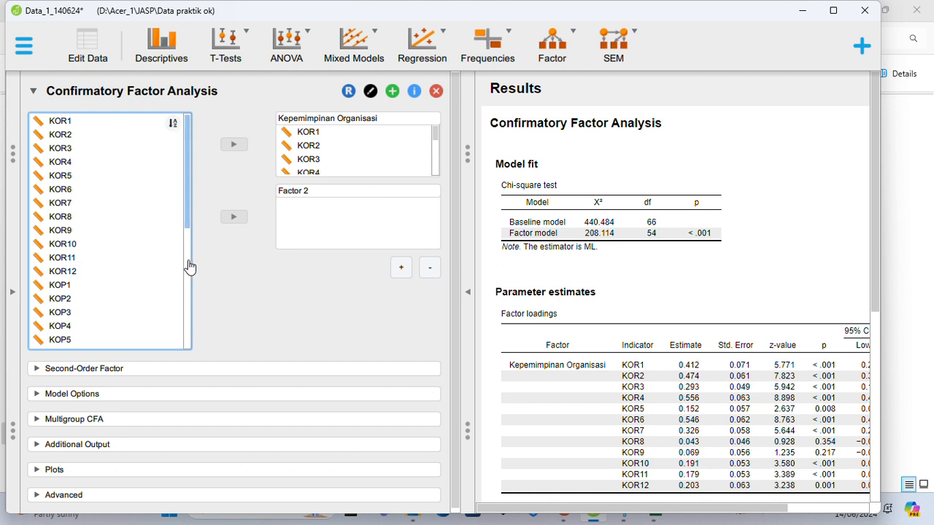
{"action": "scroll", "coordinate": [182, 289], "scroll_direction": "down", "scroll_amount": 3}
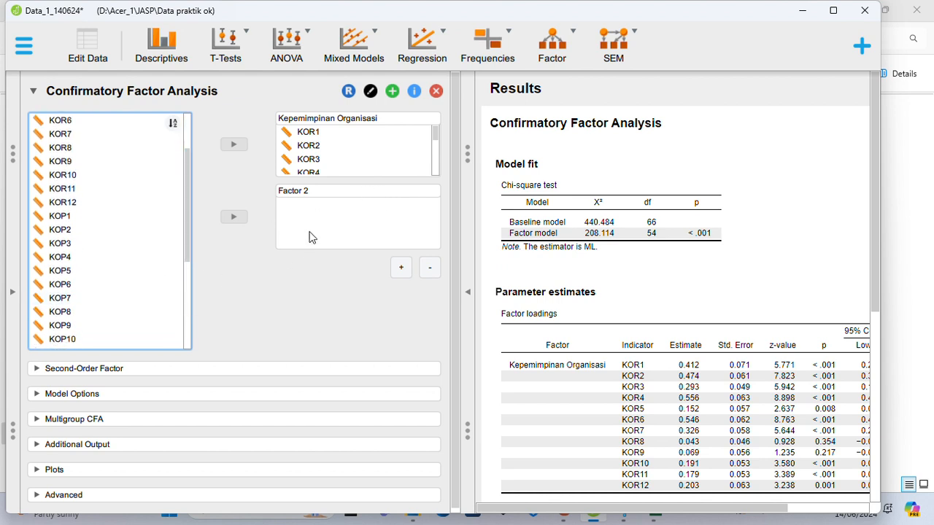
{"action": "left_click", "coordinate": [319, 190]}
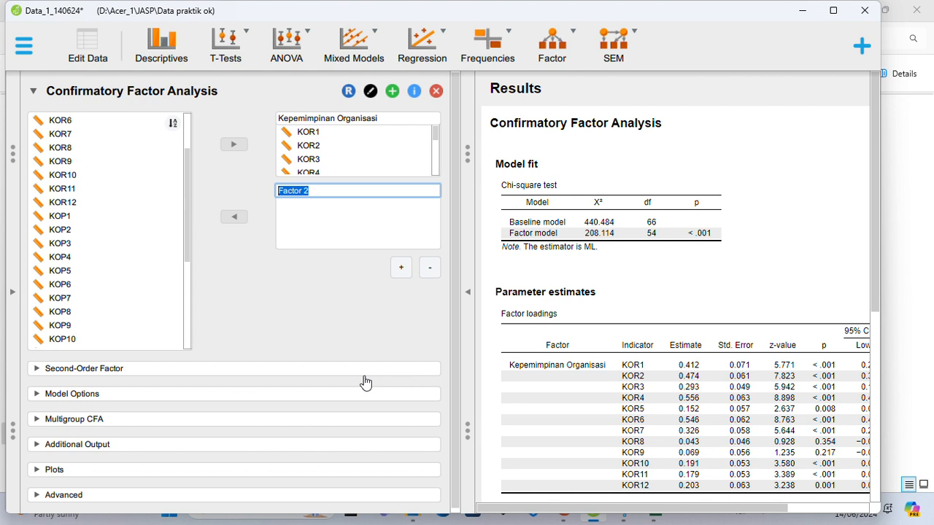
{"action": "type", "text": "Kepemimpinan "}
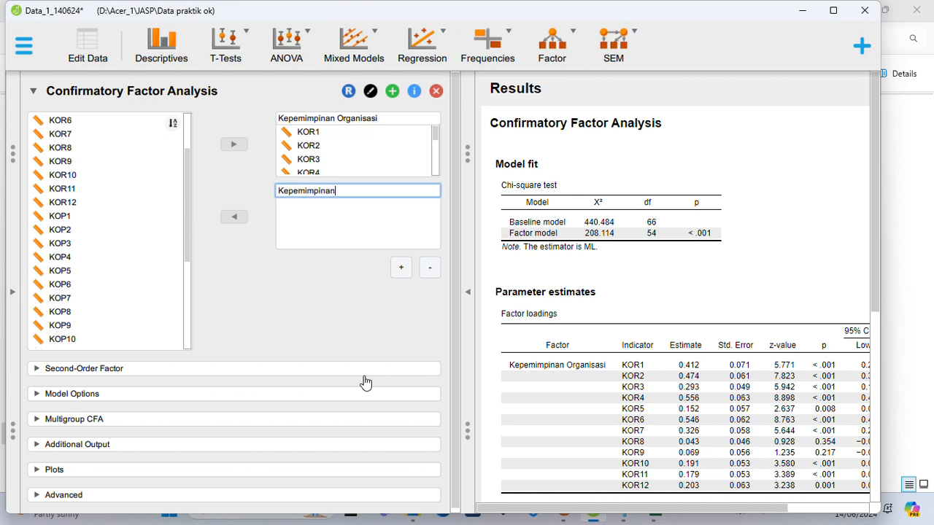
{"action": "type", "text": "Operasional"}
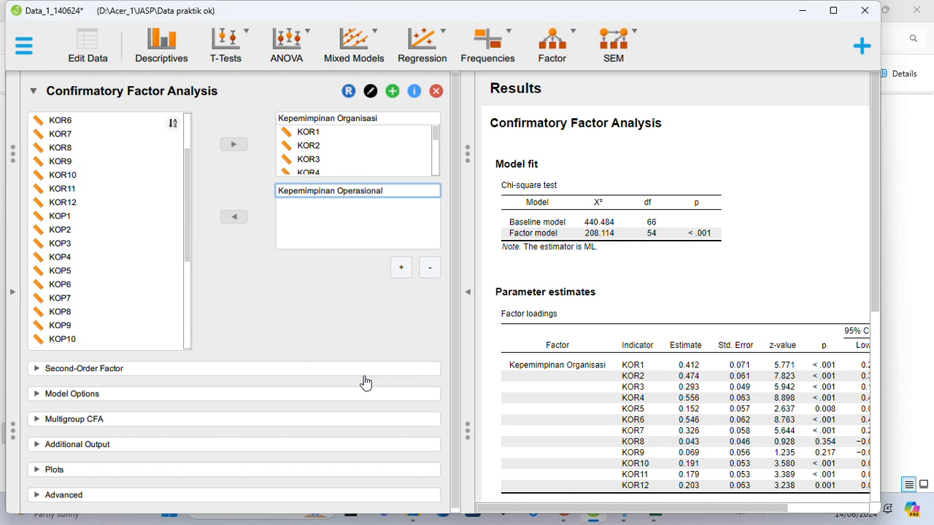
Assign the variables KOP1 through KOP12 to the Kepemimpinan Operasional factor.
{"action": "left_click", "coordinate": [80, 223]}
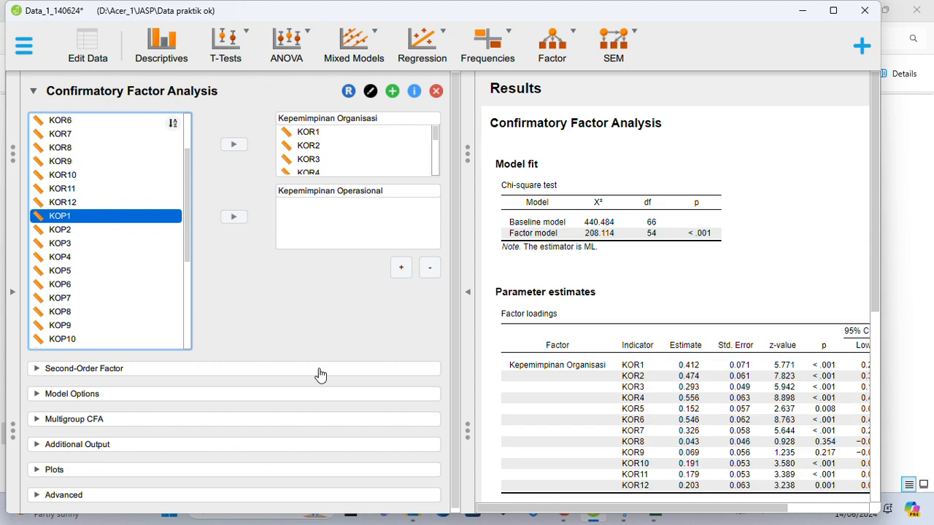
{"action": "key", "text": "shift+Down"}
{"action": "key", "text": "shift+Down"}
{"action": "key", "text": "shift+Down"}
{"action": "key", "text": "shift+Down"}
{"action": "key", "text": "shift+Down"}
{"action": "key", "text": "shift+Down"}
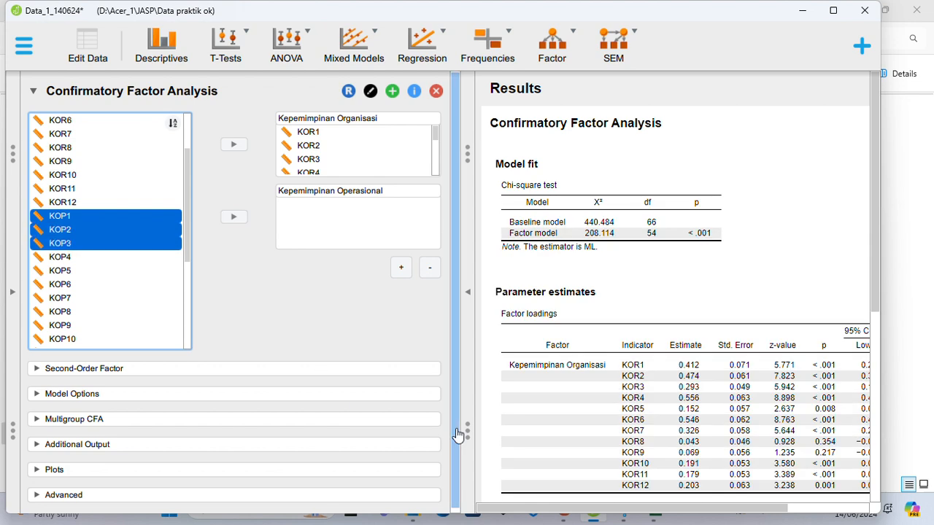
{"action": "key", "text": "shift+Down"}
{"action": "key", "text": "shift+Down"}
{"action": "key", "text": "shift+Down"}
{"action": "key", "text": "shift+Down"}
{"action": "key", "text": "shift+Down"}
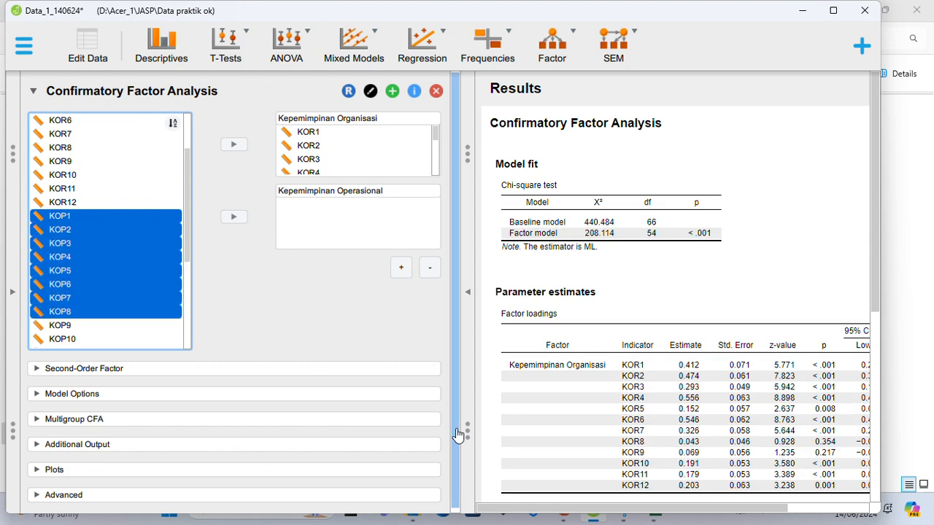
{"action": "key", "text": "shift+Down"}
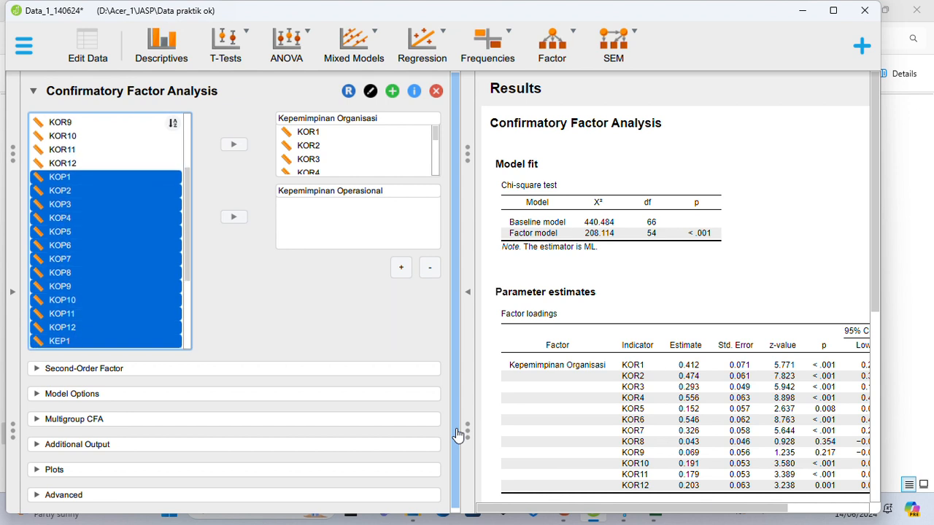
{"action": "key", "text": "shift+Up"}
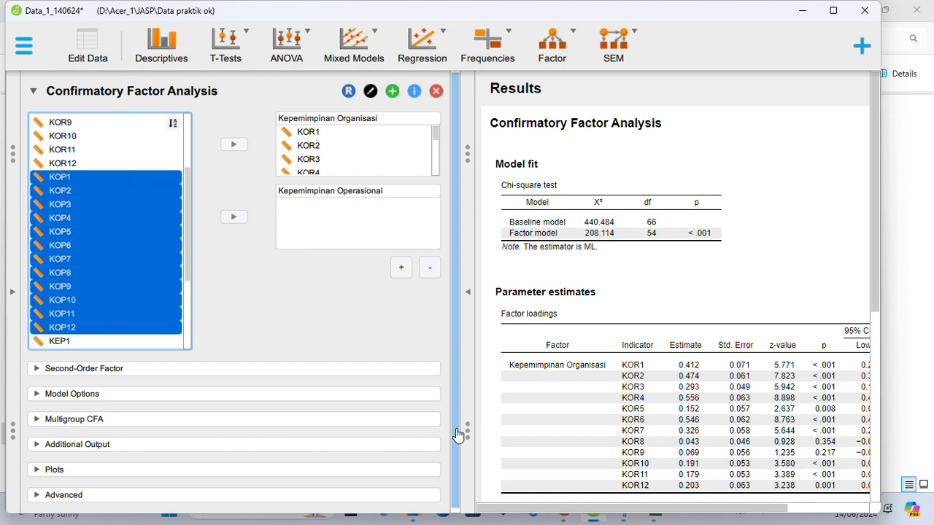
{"action": "left_click", "coordinate": [233, 218]}
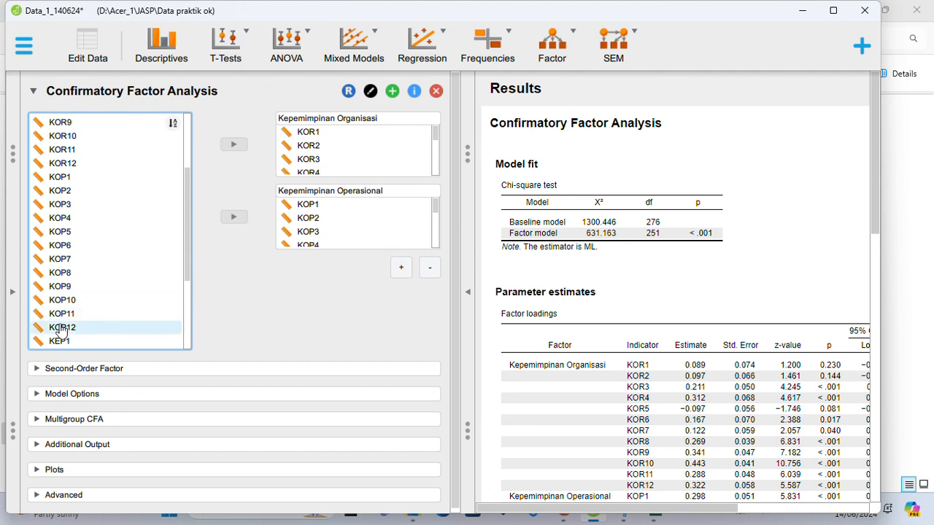
Add a third factor to the model and name it Kepemimpinan Personal.
{"action": "scroll", "coordinate": [63, 327], "scroll_direction": "down", "scroll_amount": 3}
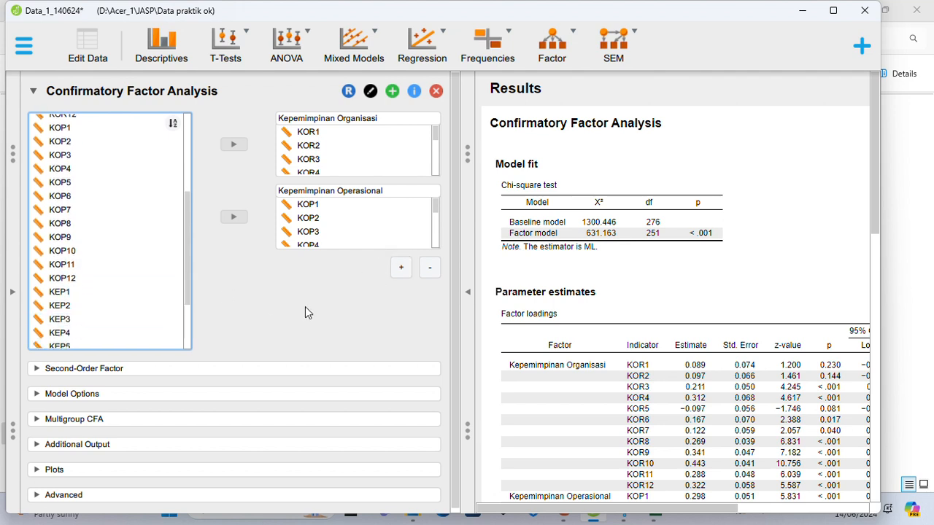
{"action": "left_click", "coordinate": [401, 268]}
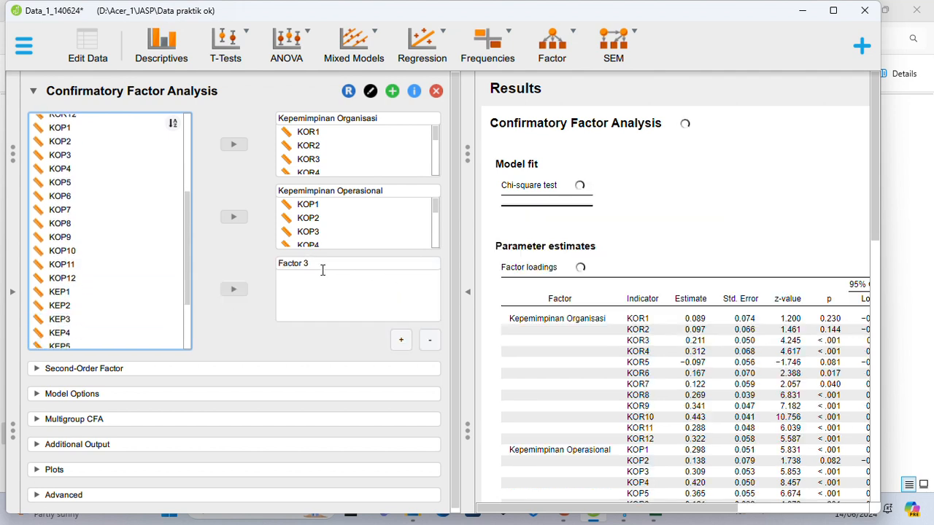
{"action": "double_click", "coordinate": [318, 266]}
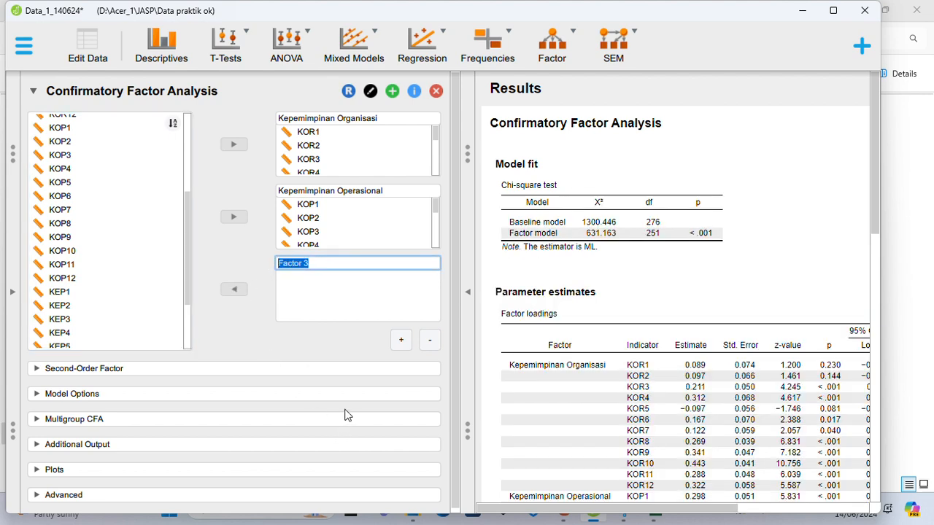
{"action": "type", "text": "Kepemimpinan P"}
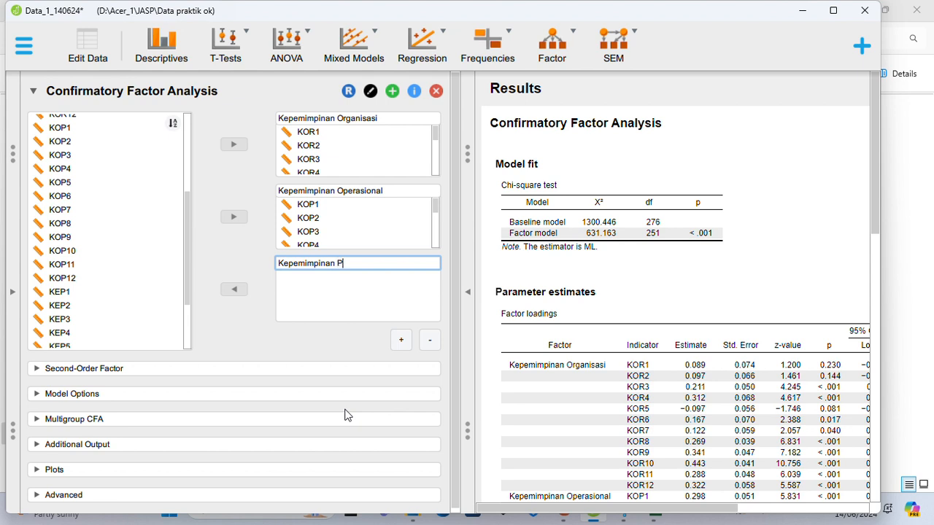
{"action": "type", "text": "ersonal"}
Assign the variables KEP1 through KEP11 to the Kepemimpinan Personal factor.
{"action": "left_click", "coordinate": [77, 294]}
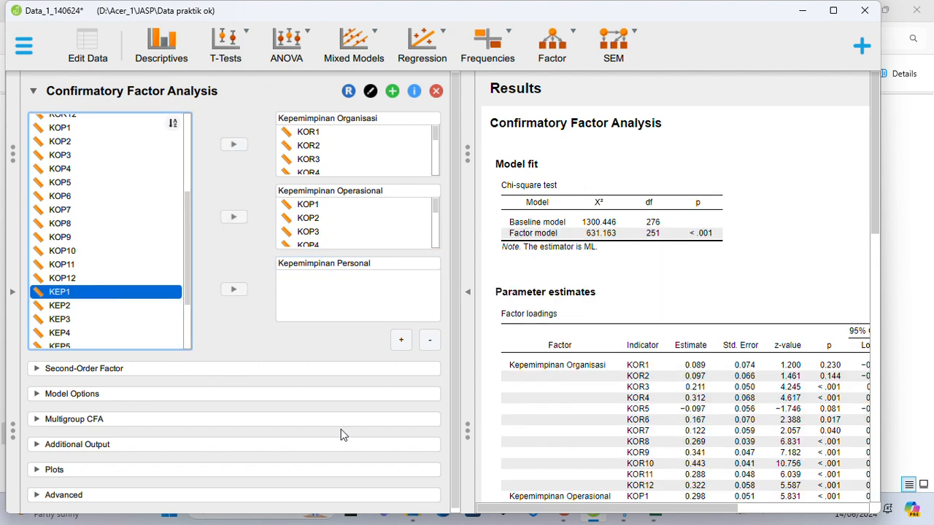
{"action": "key", "text": "shift+Down"}
{"action": "key", "text": "shift+Down"}
{"action": "key", "text": "shift+Down"}
{"action": "key", "text": "shift+Down"}
{"action": "key", "text": "shift+Down"}
{"action": "key", "text": "shift+Down"}
{"action": "key", "text": "shift+Down"}
{"action": "key", "text": "shift+Down"}
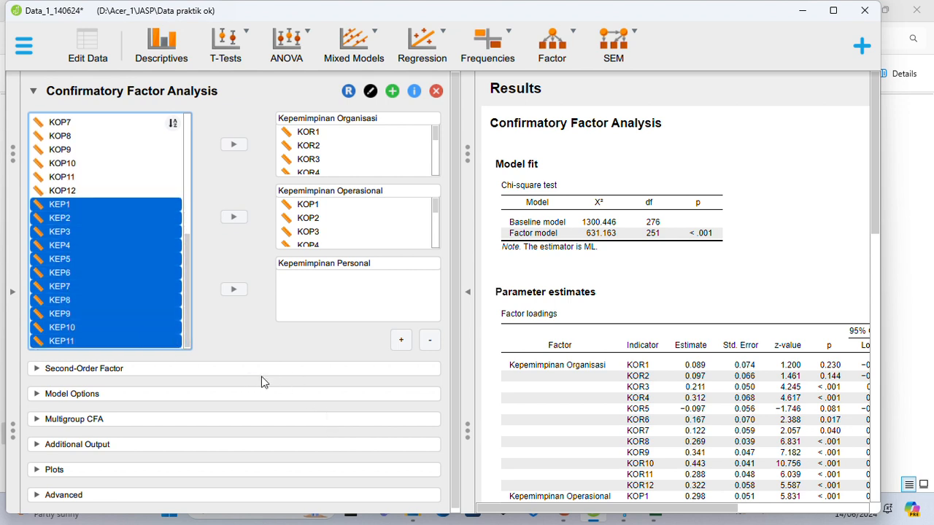
{"action": "scroll", "coordinate": [188, 306], "scroll_direction": "up", "scroll_amount": 2}
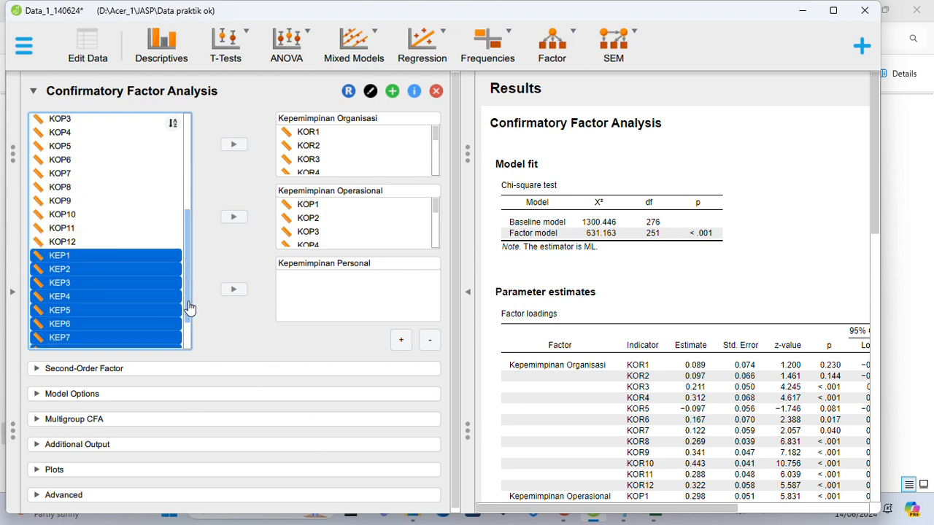
{"action": "scroll", "coordinate": [153, 294], "scroll_direction": "down", "scroll_amount": 3}
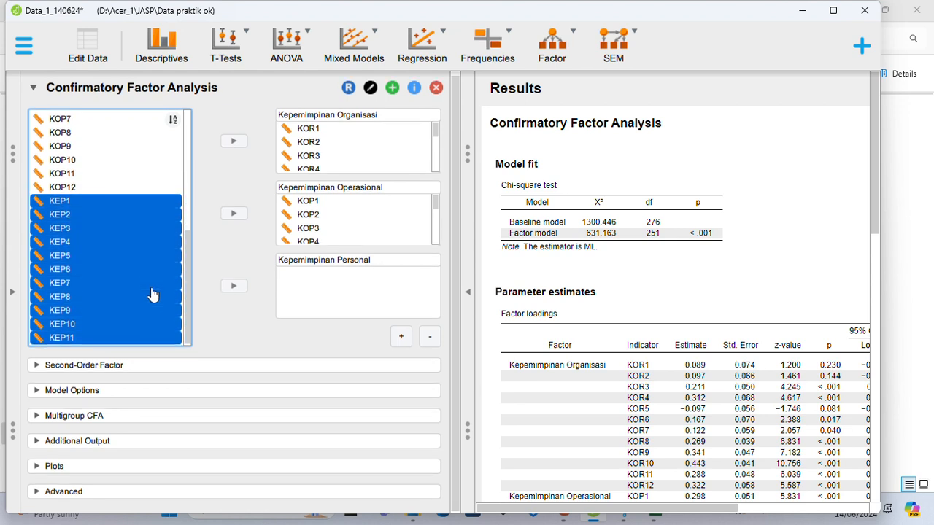
{"action": "left_click", "coordinate": [235, 287]}
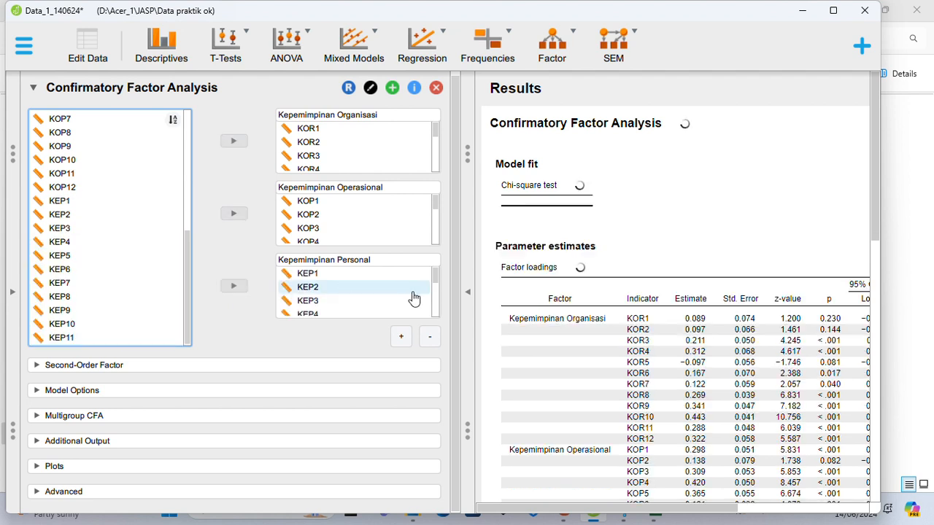
{"action": "scroll", "coordinate": [414, 298], "scroll_direction": "down", "scroll_amount": 5}
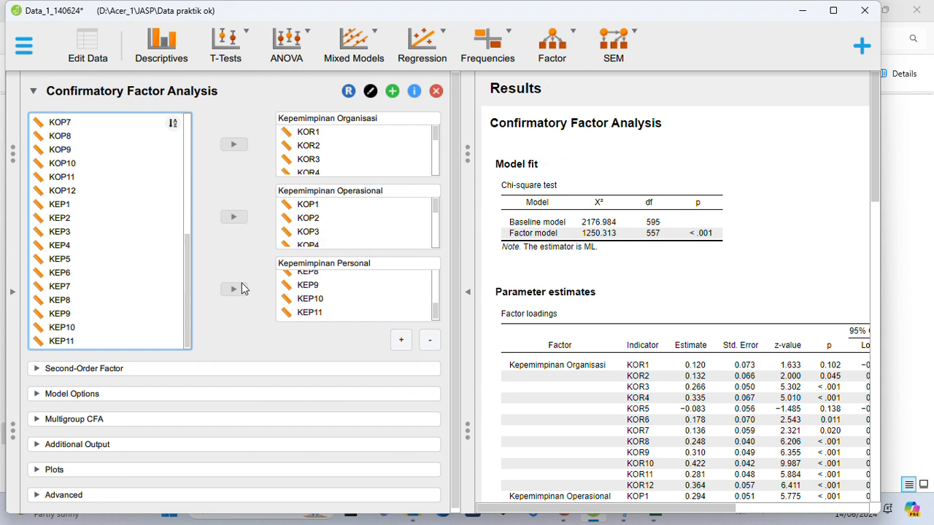
Request additional fit measures, the KMO test, Bartlett's test of sphericity, R-Squared, AVE, HTMT and Reliability as additional output.
{"action": "scroll", "coordinate": [243, 292], "scroll_direction": "down", "scroll_amount": 1}
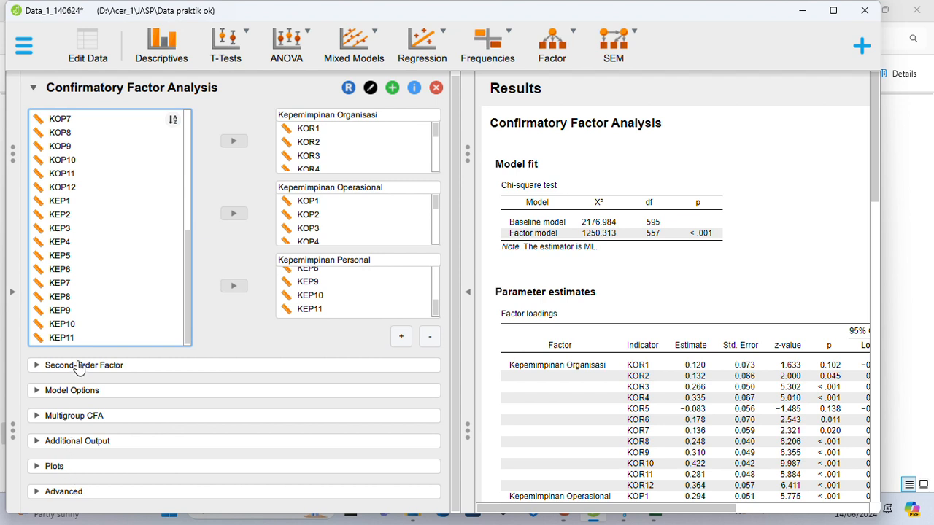
{"action": "left_click", "coordinate": [38, 442]}
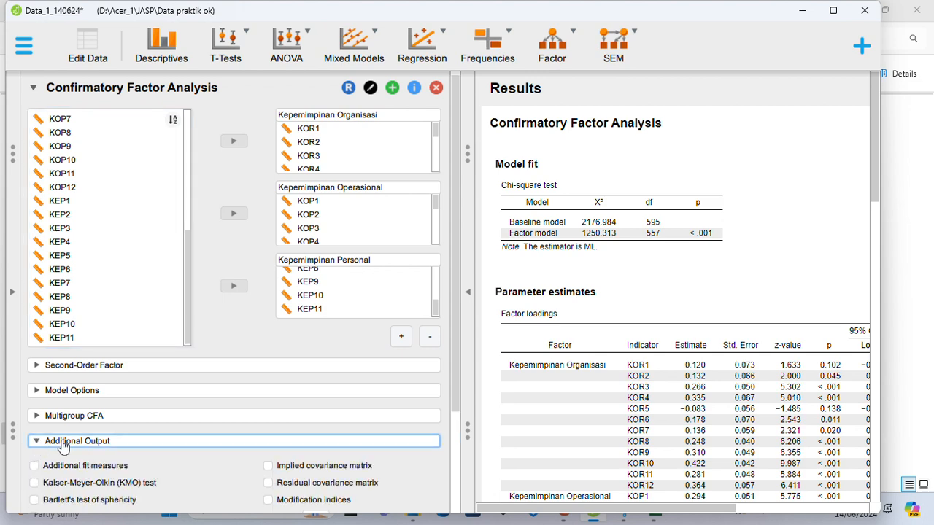
{"action": "left_click", "coordinate": [34, 334]}
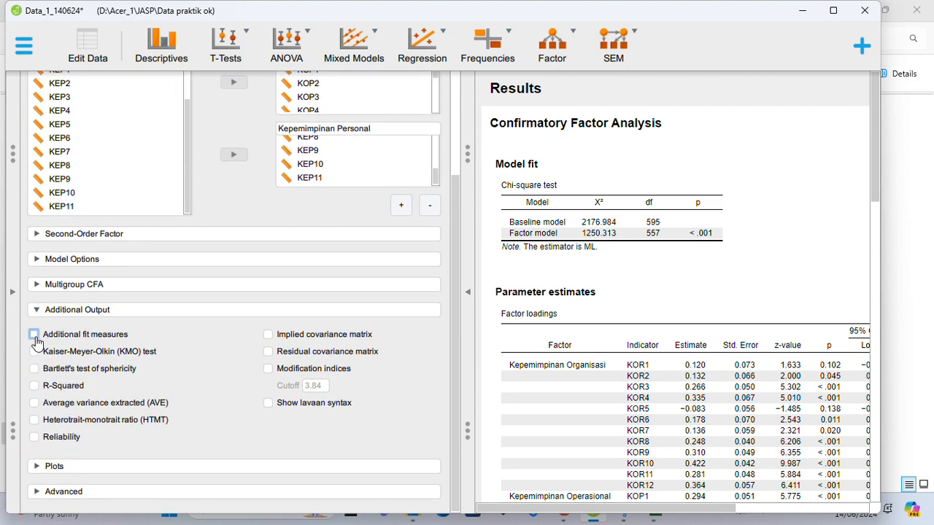
{"action": "left_click", "coordinate": [34, 351]}
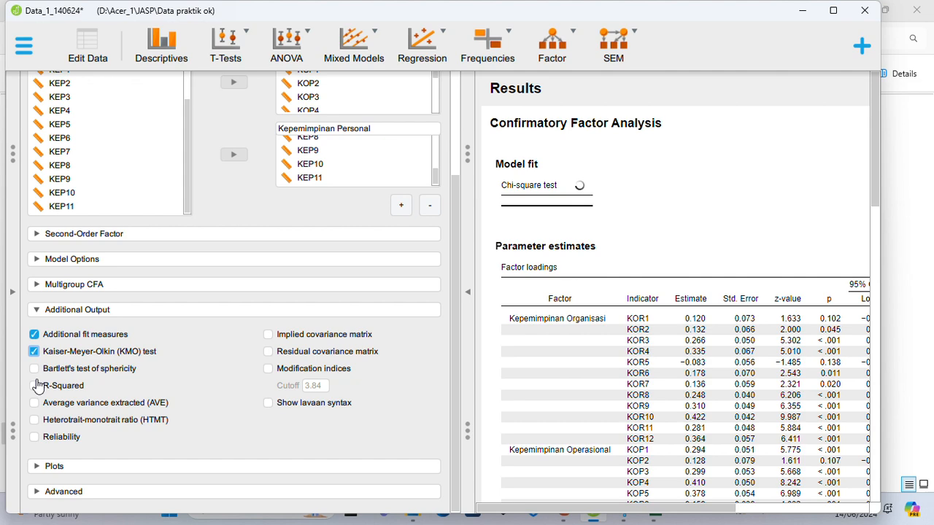
{"action": "left_click", "coordinate": [34, 368]}
{"action": "left_click", "coordinate": [34, 385]}
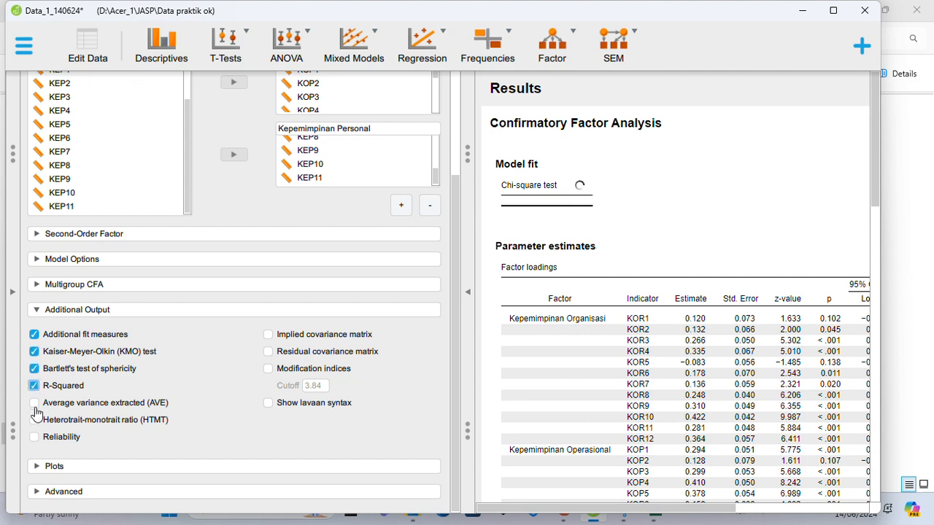
{"action": "left_click", "coordinate": [34, 402]}
{"action": "left_click", "coordinate": [34, 420]}
{"action": "left_click", "coordinate": [34, 437]}
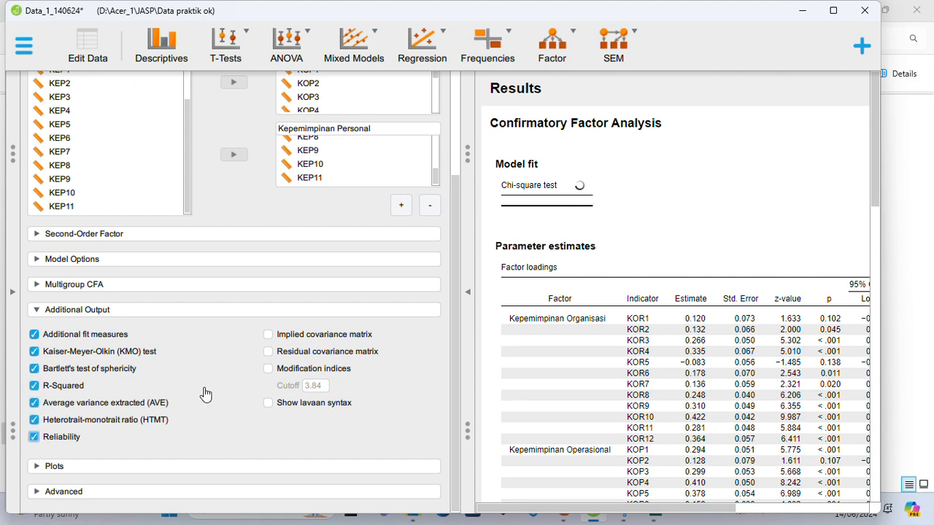
Include the implied and residual covariance matrices, the modification indices and the lavaan syntax in the additional output.
{"action": "left_click", "coordinate": [268, 334]}
{"action": "left_click", "coordinate": [268, 352]}
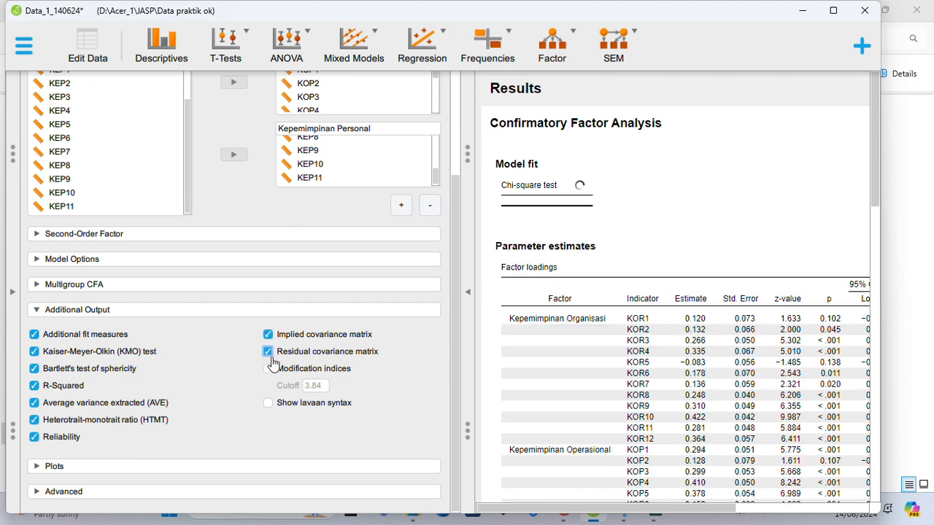
{"action": "left_click", "coordinate": [267, 368]}
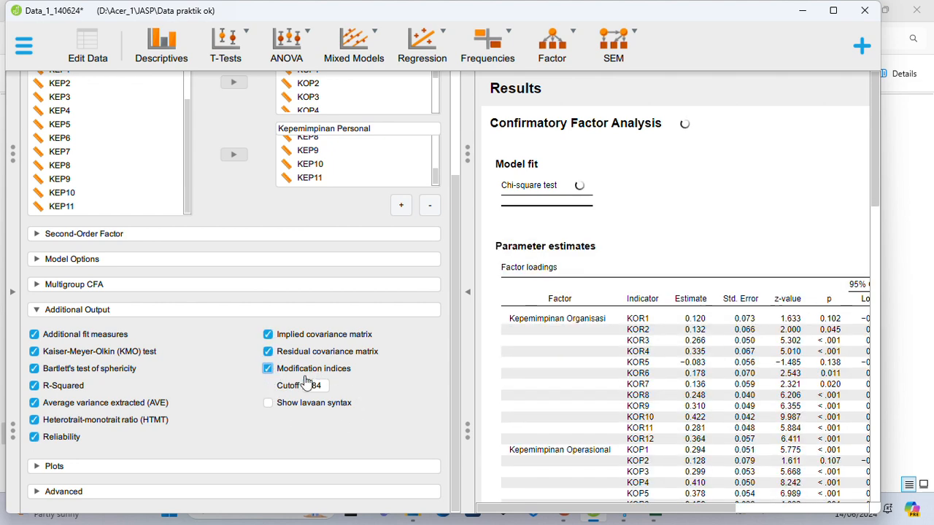
{"action": "left_click", "coordinate": [268, 406]}
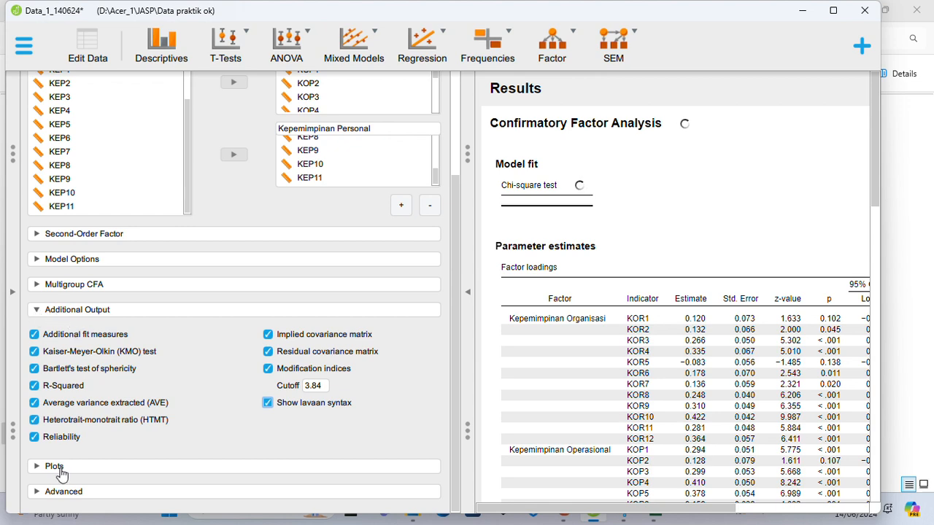
Request a misfit plot and a model plot that shows the parameter estimates.
{"action": "left_click", "coordinate": [37, 471]}
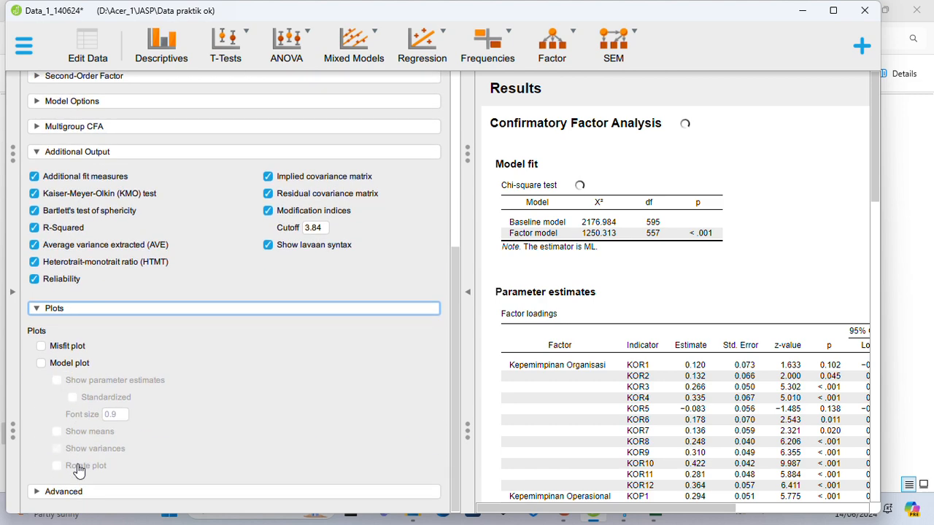
{"action": "left_click", "coordinate": [40, 348]}
{"action": "left_click", "coordinate": [41, 365]}
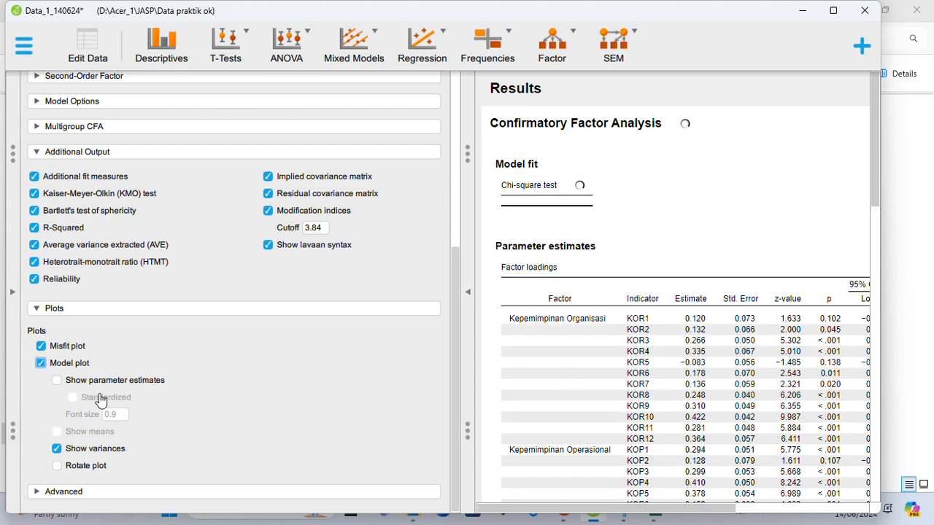
{"action": "left_click", "coordinate": [57, 381]}
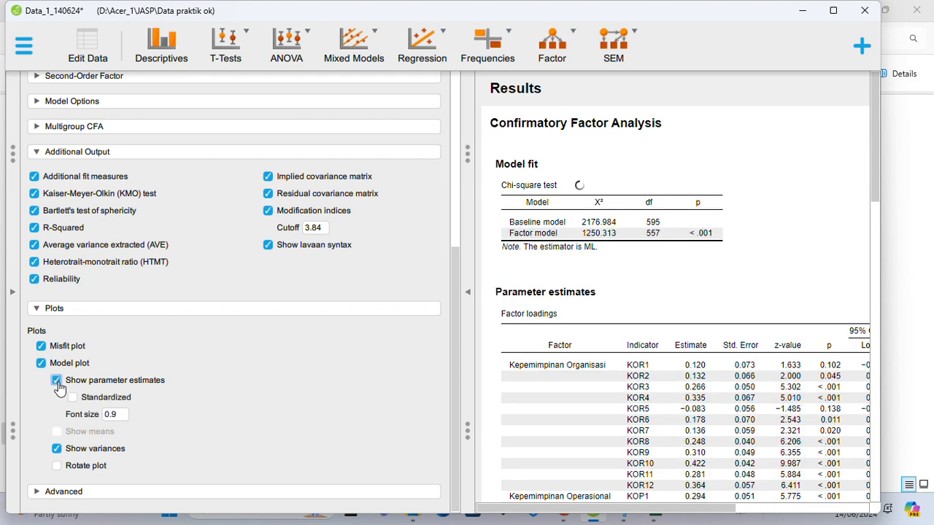
Set the model plot's font size to 0.5 and rotate the plot.
{"action": "left_click", "coordinate": [116, 414]}
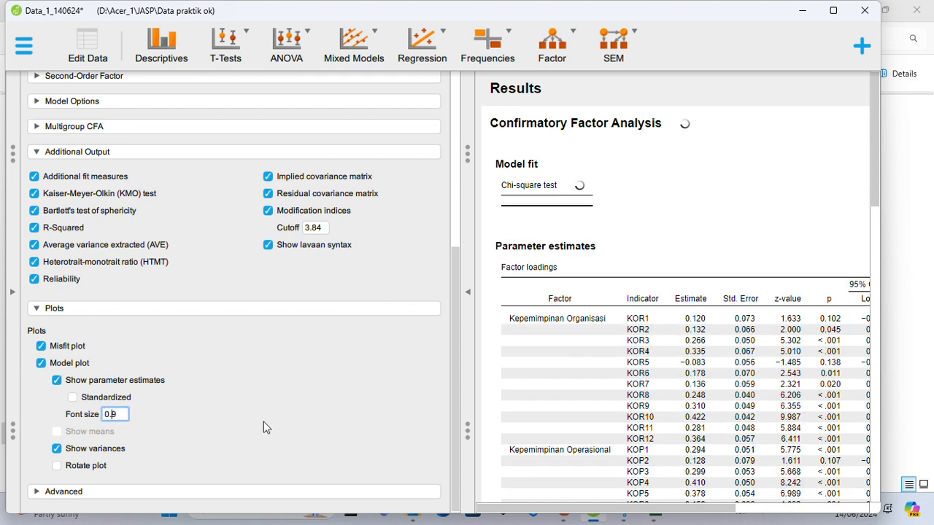
{"action": "key", "text": "BackSpace"}
{"action": "type", "text": "5"}
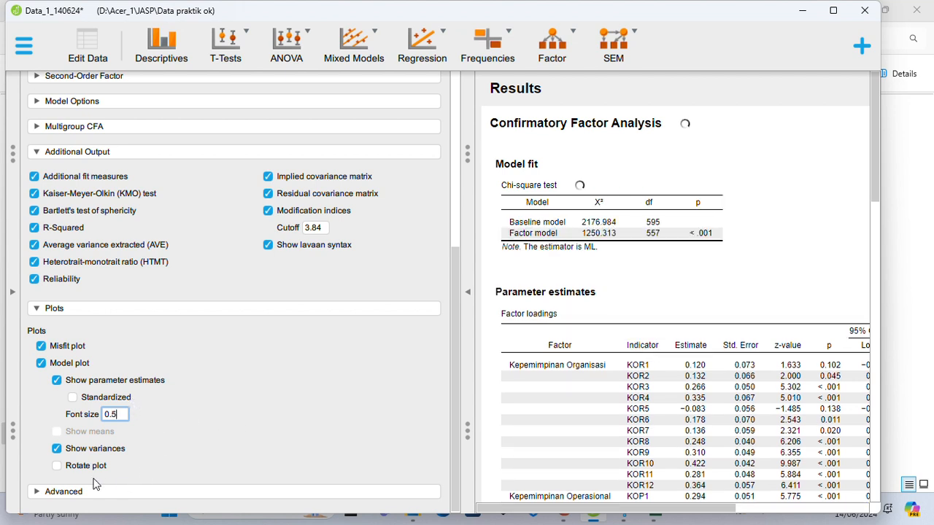
{"action": "left_click", "coordinate": [57, 469]}
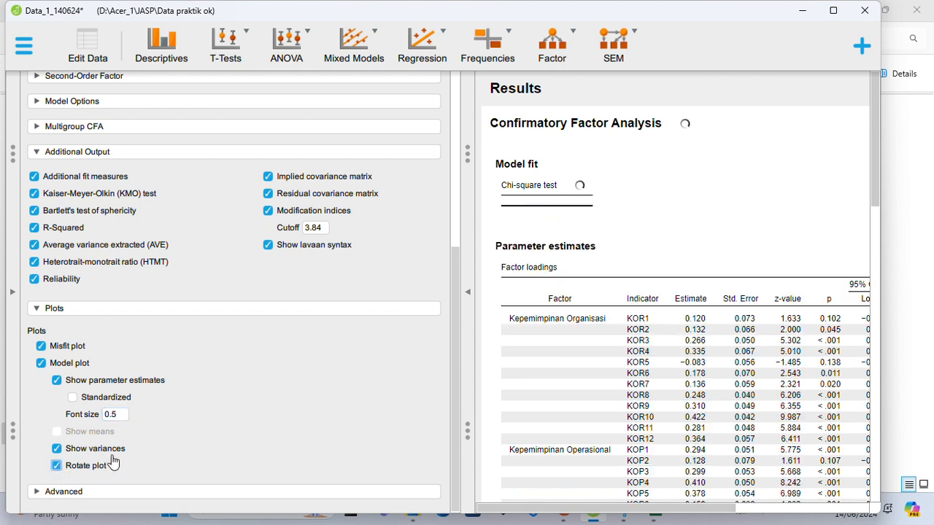
Set the advanced estimator to ML and the standardization to All for the factor analysis.
{"action": "left_click", "coordinate": [38, 494]}
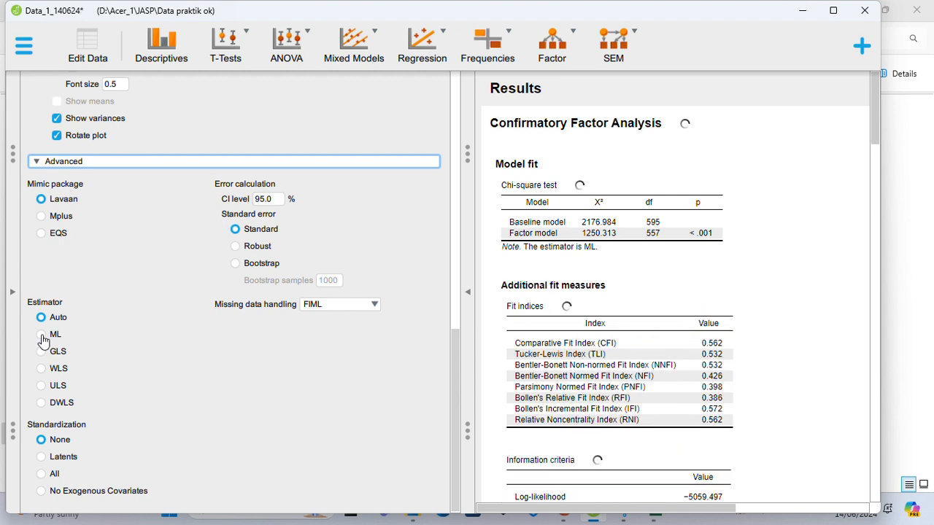
{"action": "left_click", "coordinate": [43, 337]}
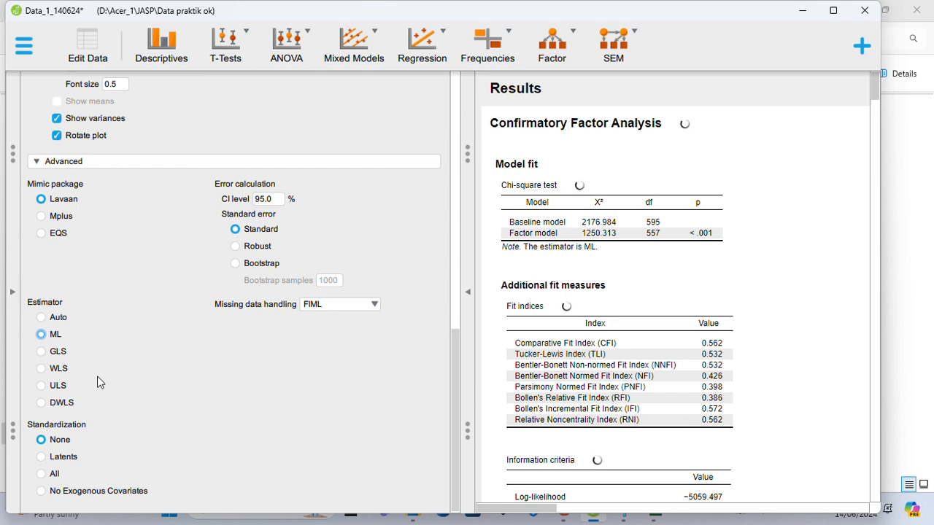
{"action": "left_click", "coordinate": [42, 476]}
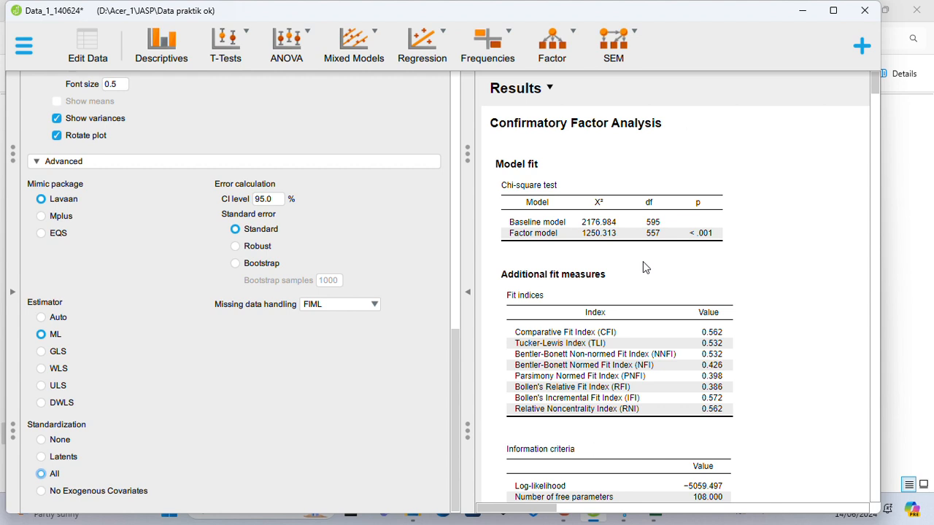
{"action": "scroll", "coordinate": [646, 254], "scroll_direction": "down", "scroll_amount": 1}
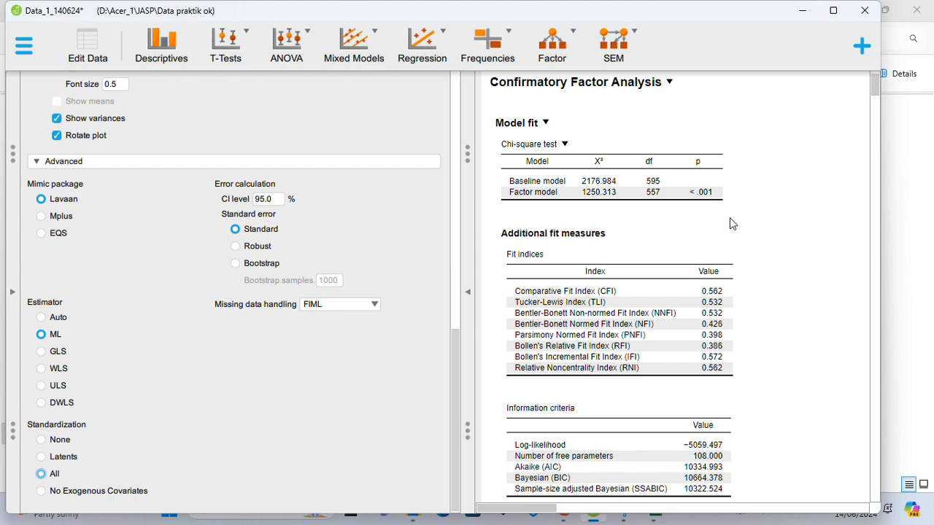
Examine the chi-square test, additional fit measures and Kaiser-Meyer-Olkin table in the confirmatory factor analysis results.
{"action": "scroll", "coordinate": [730, 217], "scroll_direction": "down", "scroll_amount": 1}
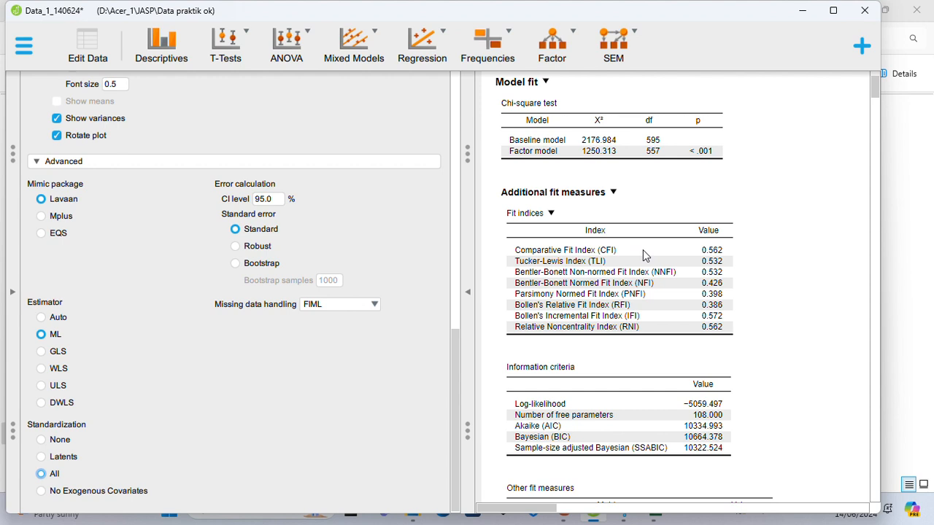
{"action": "scroll", "coordinate": [643, 250], "scroll_direction": "down", "scroll_amount": 1}
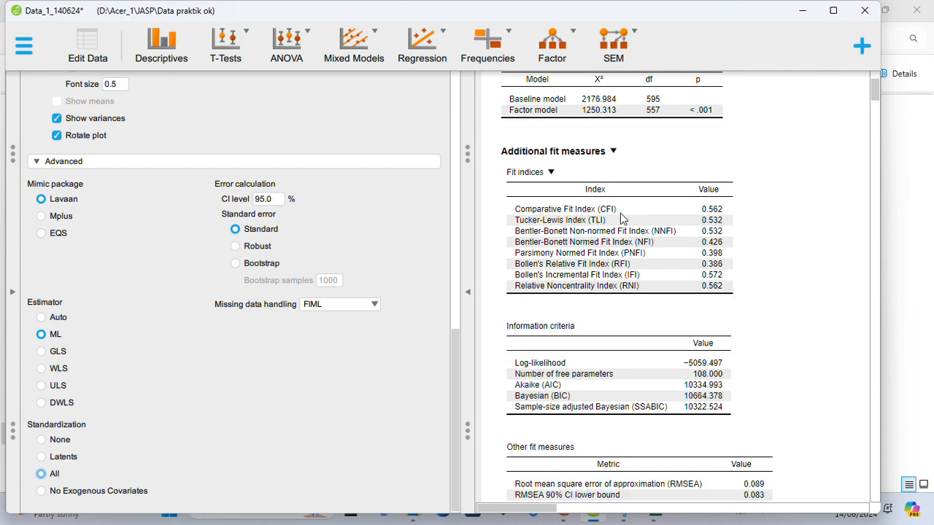
{"action": "scroll", "coordinate": [715, 219], "scroll_direction": "down", "scroll_amount": 3}
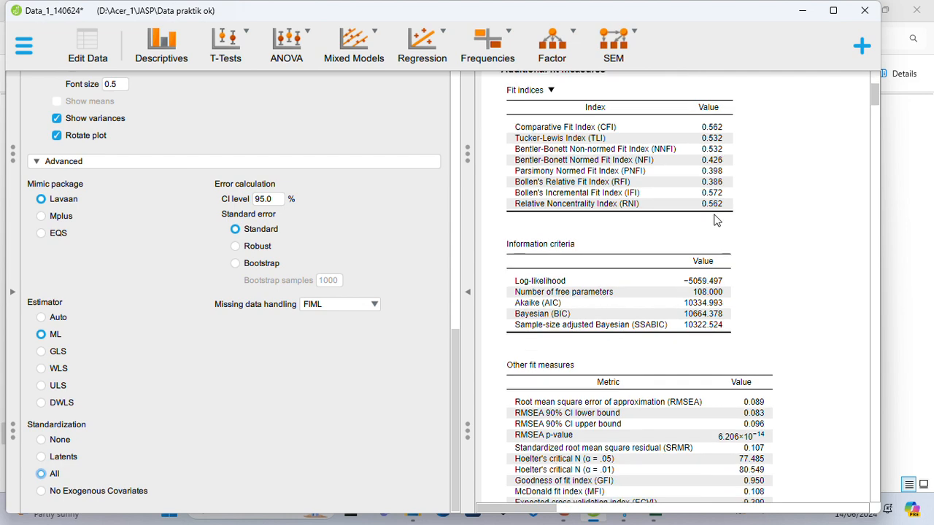
{"action": "scroll", "coordinate": [715, 219], "scroll_direction": "down", "scroll_amount": 2}
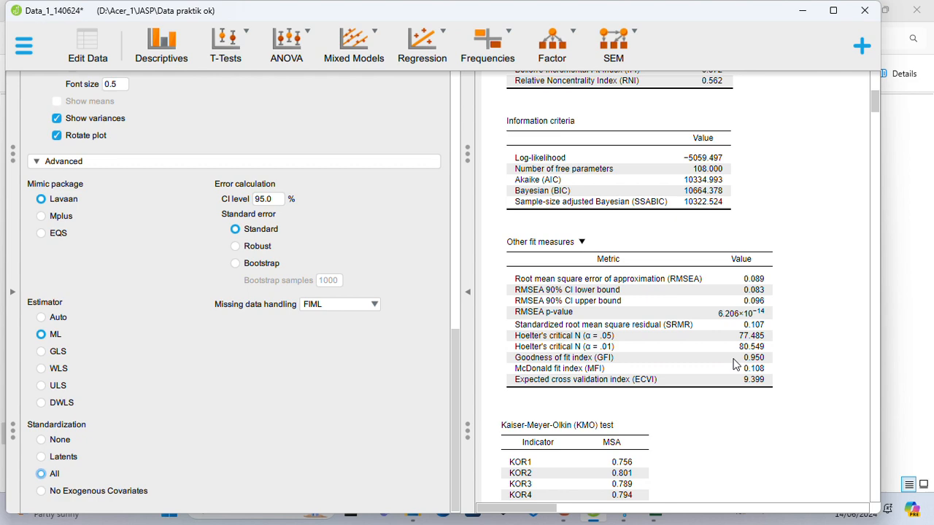
{"action": "scroll", "coordinate": [736, 364], "scroll_direction": "down", "scroll_amount": 6}
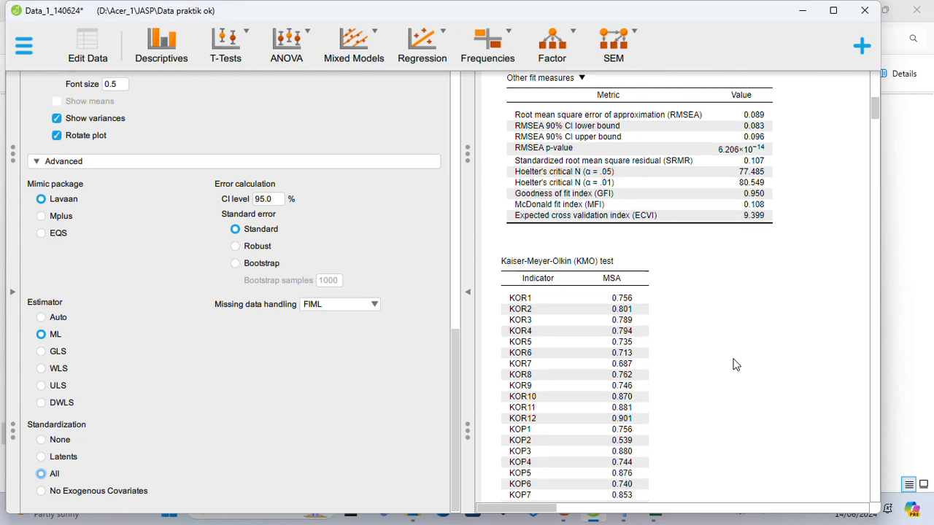
{"action": "scroll", "coordinate": [735, 364], "scroll_direction": "down", "scroll_amount": 4}
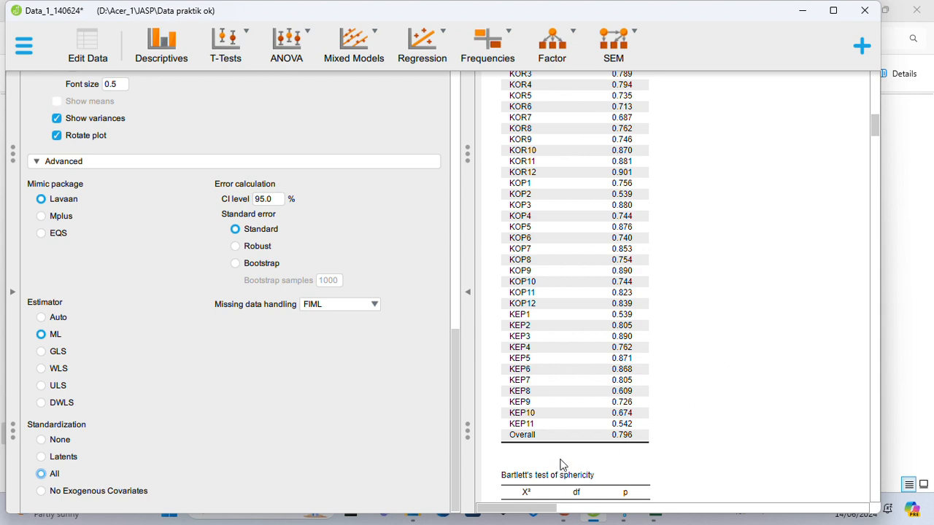
Switch to PowerPoint and show slide 5 with the model fit criteria.
{"action": "left_click", "coordinate": [801, 10]}
{"action": "left_click", "coordinate": [562, 509]}
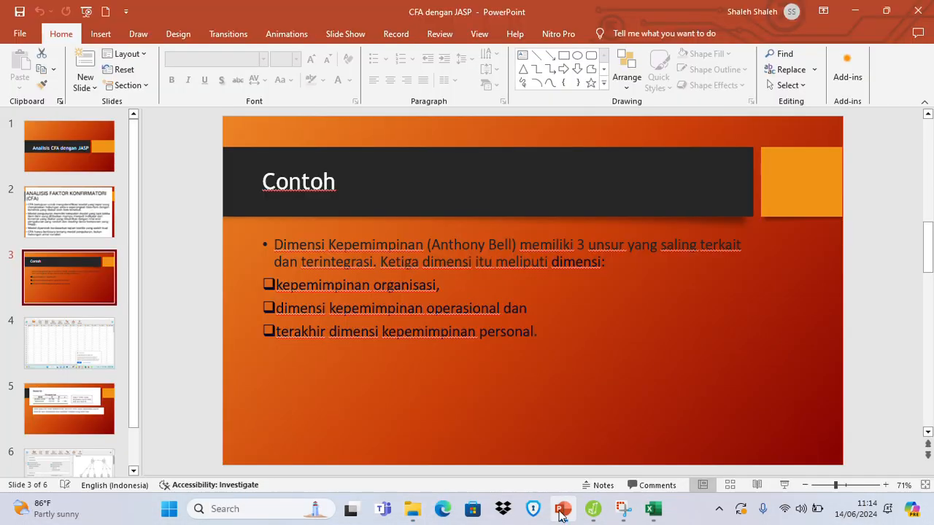
{"action": "left_click", "coordinate": [70, 411]}
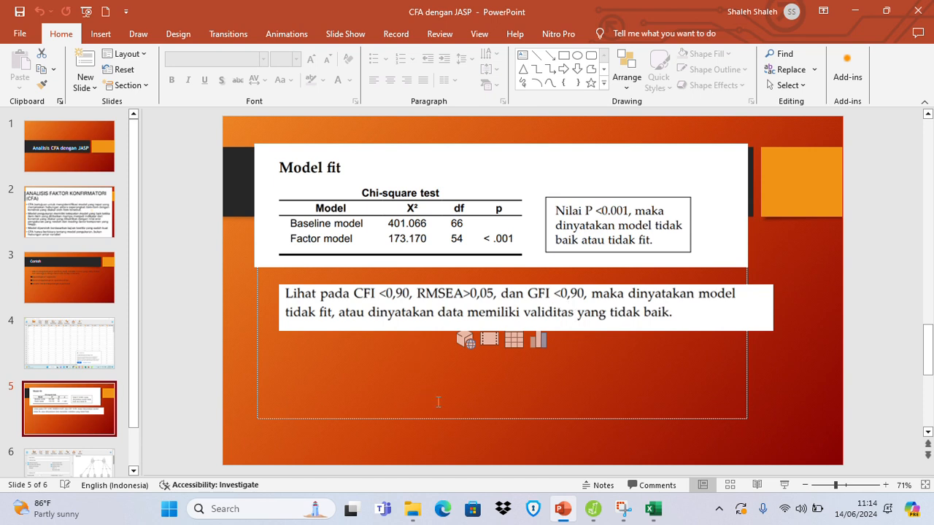
Compare the CFI, RMSEA and GFI in the JASP results with the cutoffs on the PowerPoint slide, ending in JASP.
{"action": "left_click", "coordinate": [593, 508]}
{"action": "scroll", "coordinate": [626, 411], "scroll_direction": "up", "scroll_amount": 5}
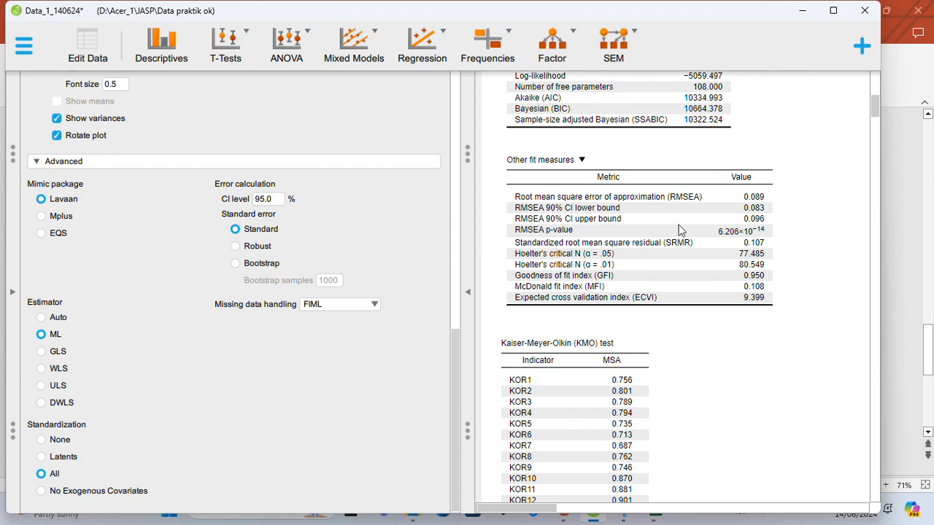
{"action": "left_click", "coordinate": [802, 11]}
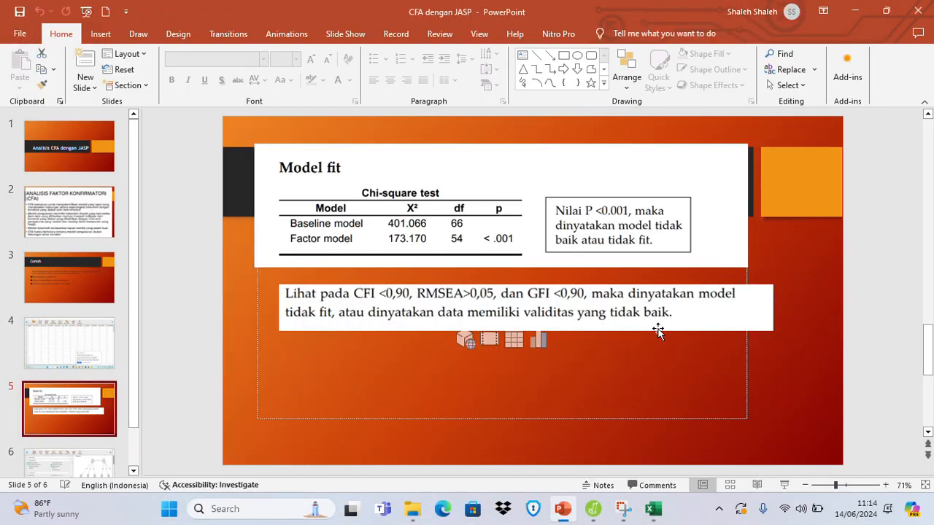
{"action": "left_click", "coordinate": [593, 508]}
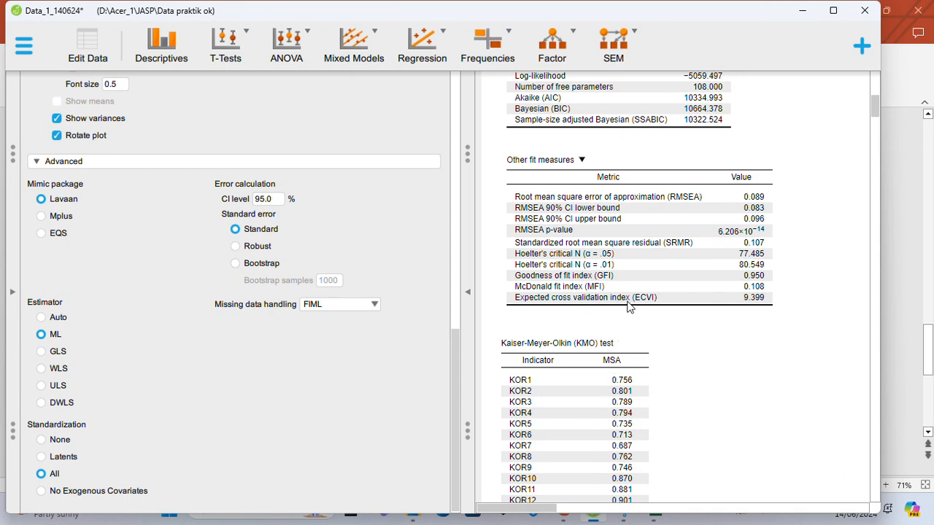
{"action": "scroll", "coordinate": [628, 305], "scroll_direction": "up", "scroll_amount": 5}
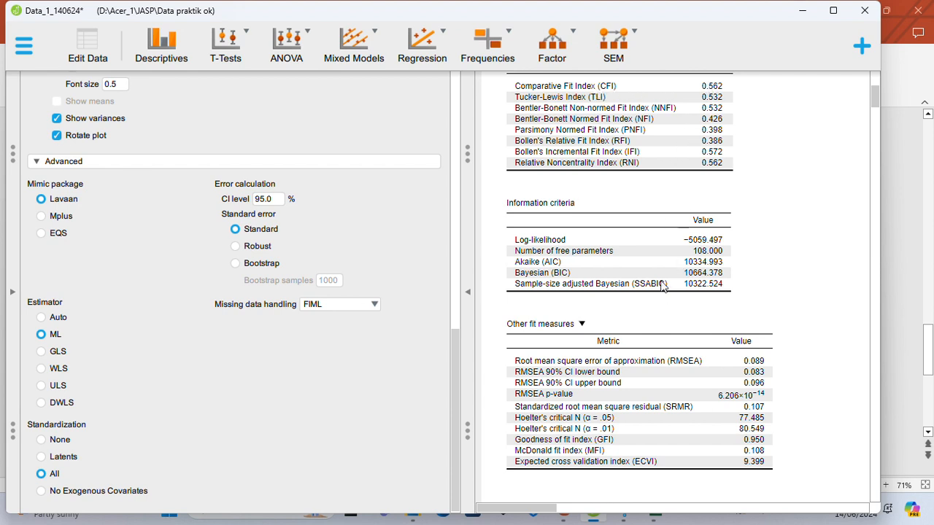
{"action": "left_click", "coordinate": [802, 10]}
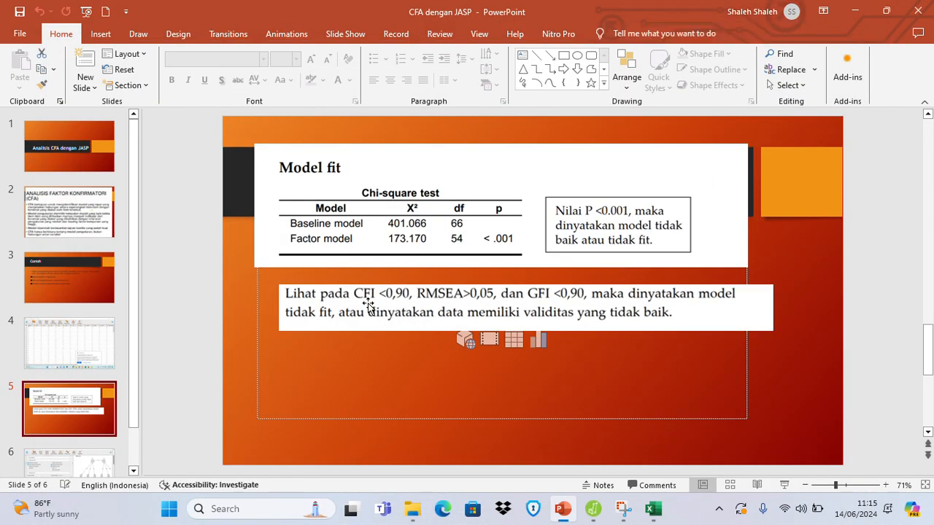
{"action": "left_click", "coordinate": [595, 515]}
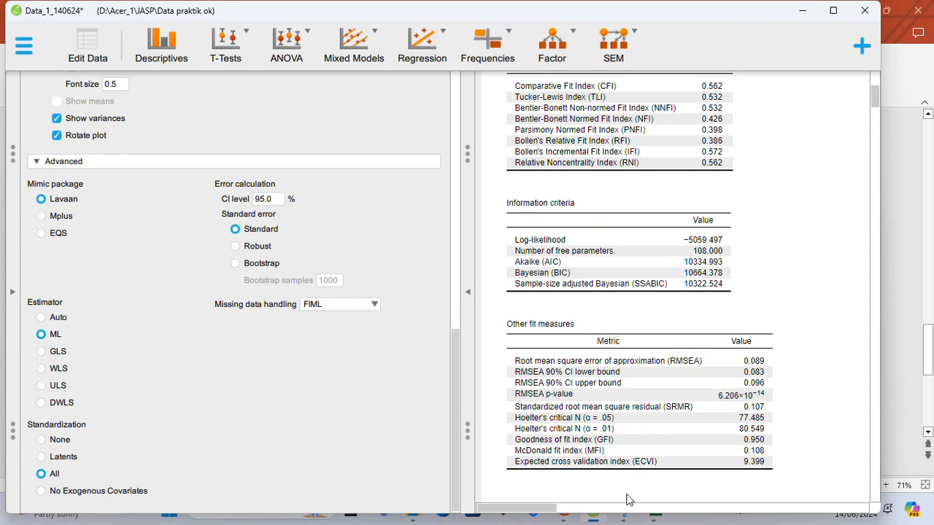
{"action": "left_click", "coordinate": [803, 11]}
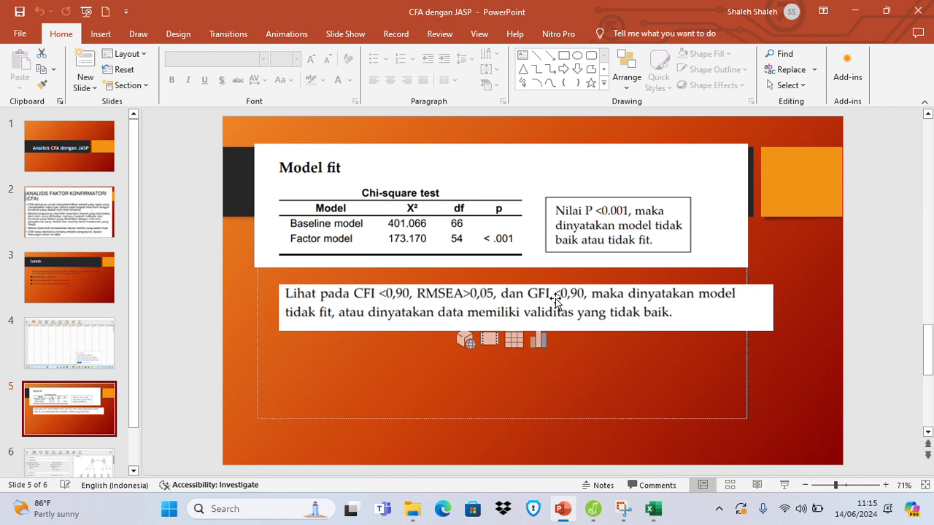
{"action": "left_click", "coordinate": [592, 509]}
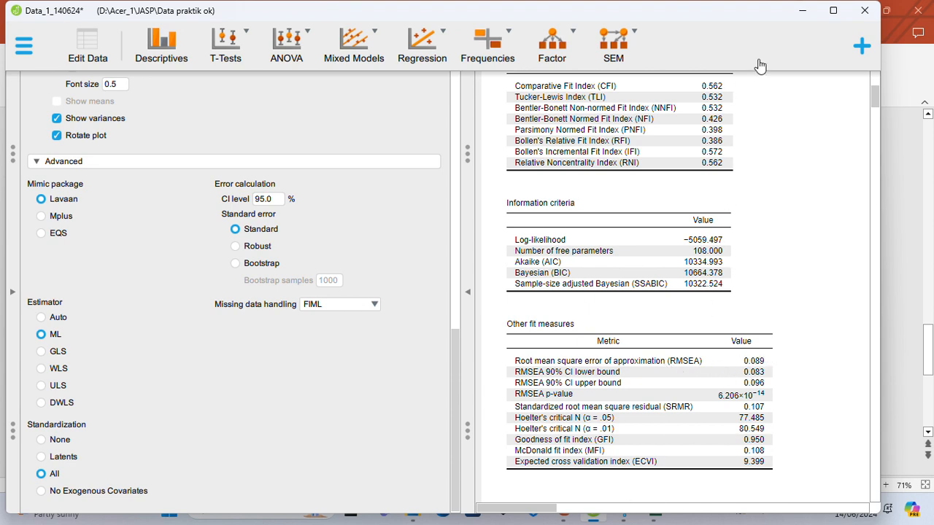
{"action": "left_click", "coordinate": [803, 10]}
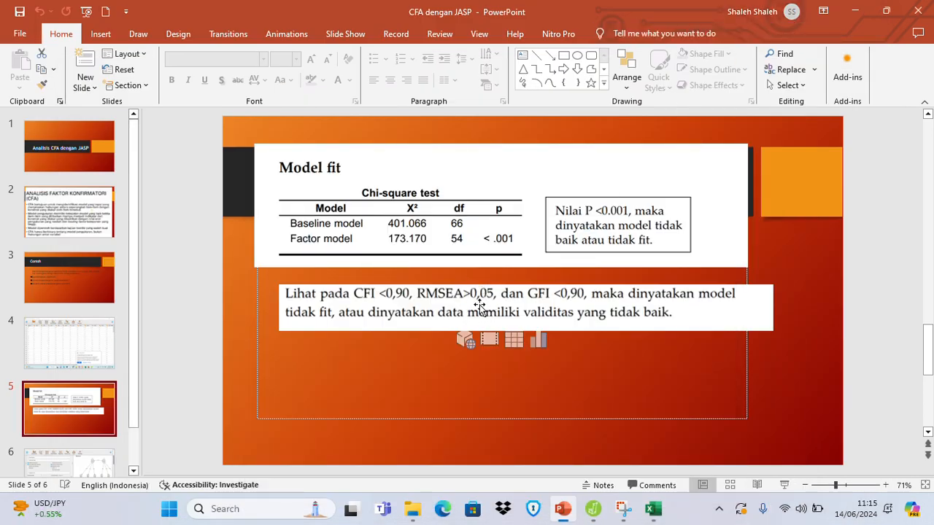
{"action": "left_click", "coordinate": [594, 510]}
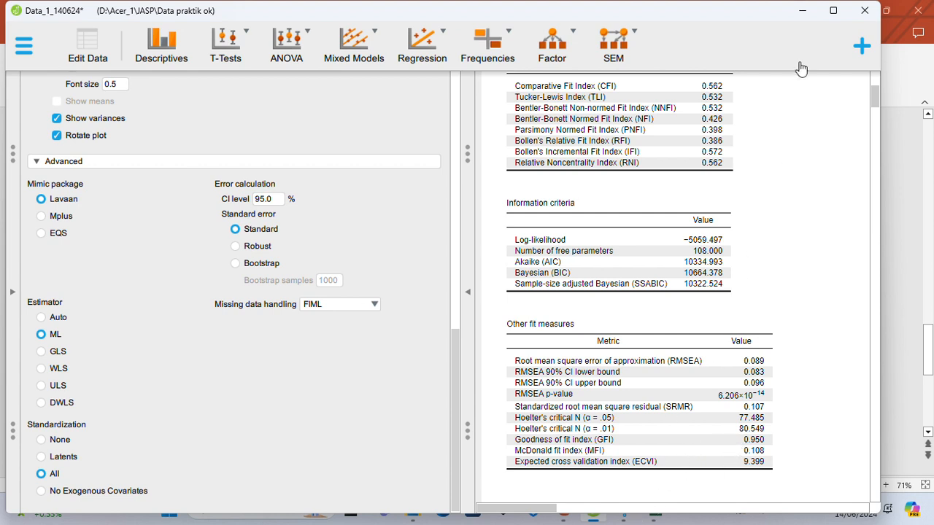
{"action": "left_click", "coordinate": [802, 10]}
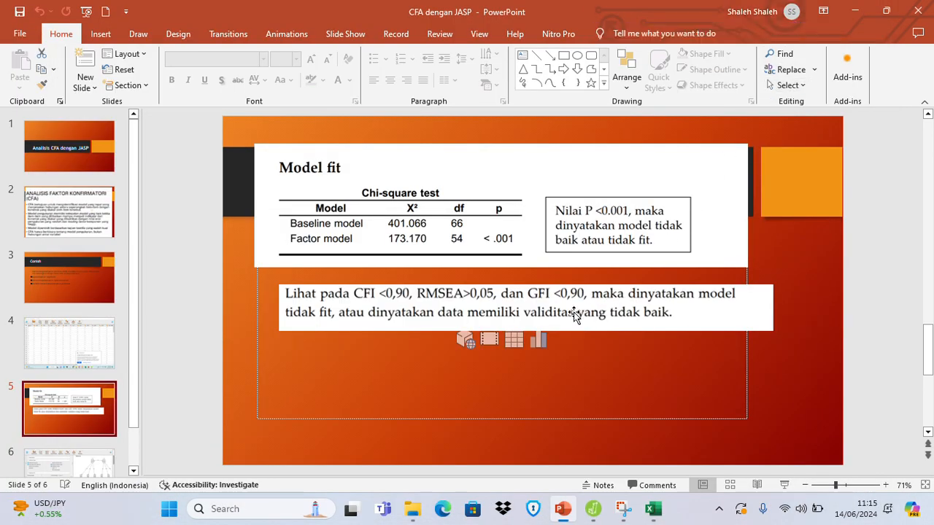
{"action": "left_click", "coordinate": [597, 510]}
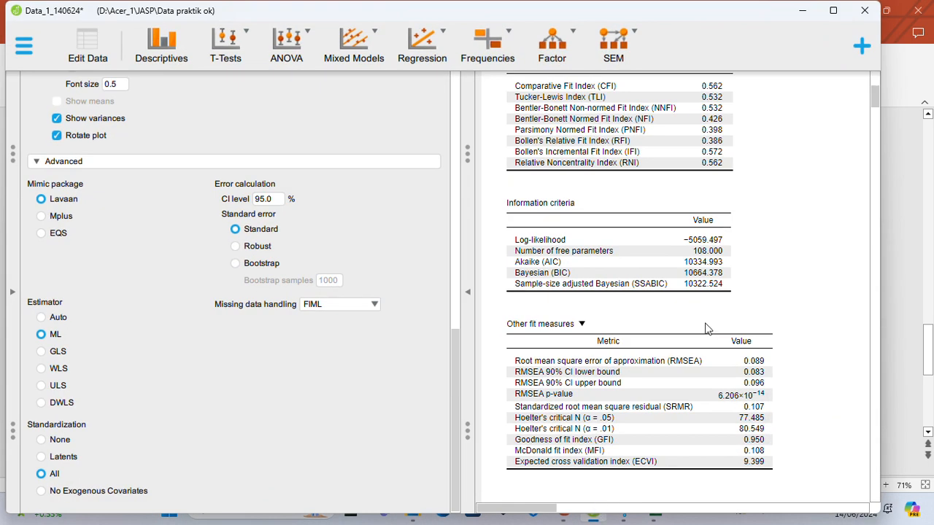
Recheck the fit indices and other fit measures, and examine the KMO values and Bartlett's test of sphericity.
{"action": "scroll", "coordinate": [655, 358], "scroll_direction": "up", "scroll_amount": 2}
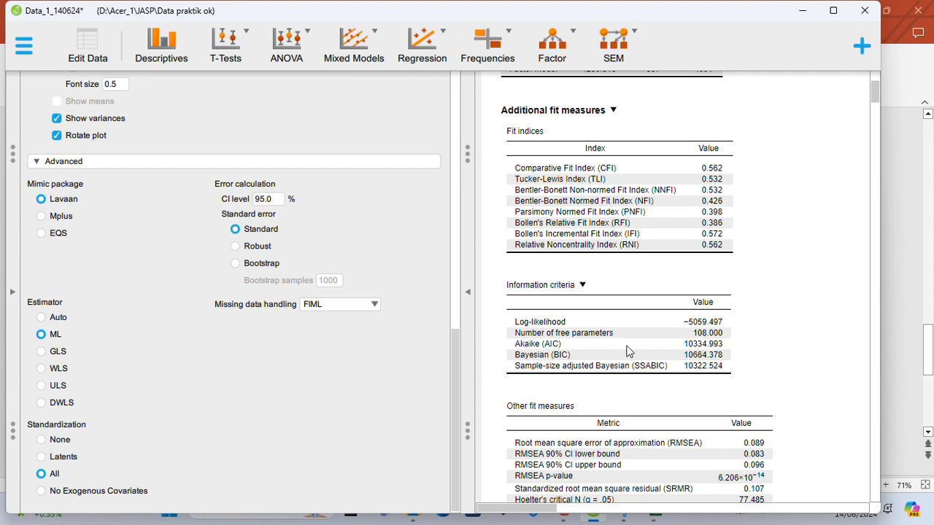
{"action": "scroll", "coordinate": [632, 341], "scroll_direction": "up", "scroll_amount": 1}
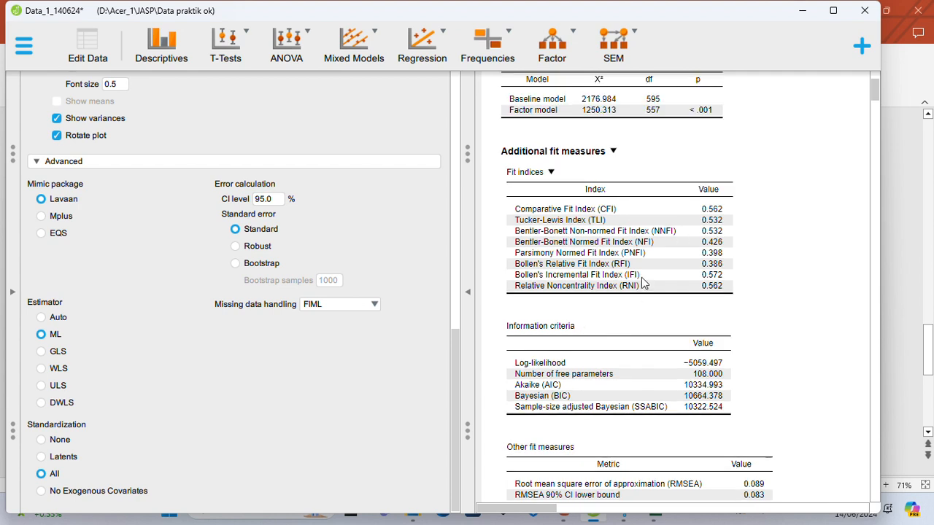
{"action": "scroll", "coordinate": [641, 278], "scroll_direction": "down", "scroll_amount": 8}
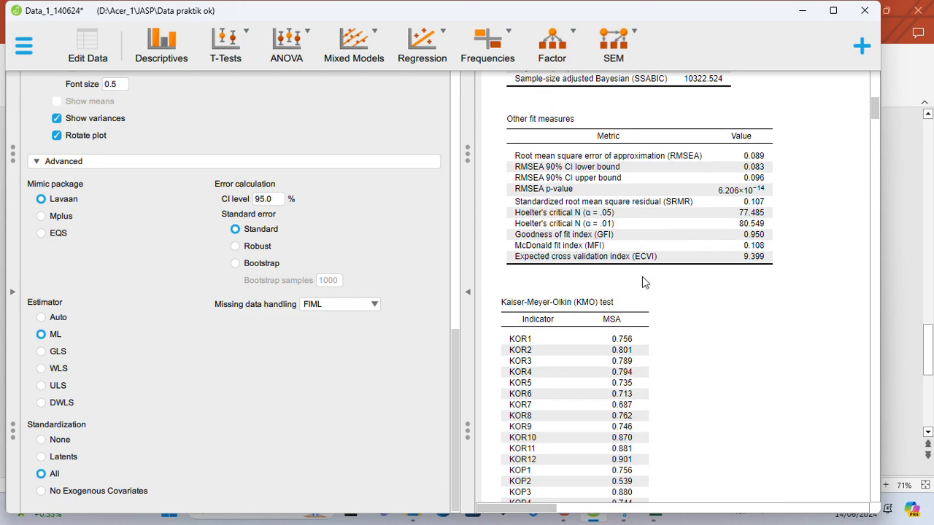
{"action": "scroll", "coordinate": [642, 276], "scroll_direction": "down", "scroll_amount": 18}
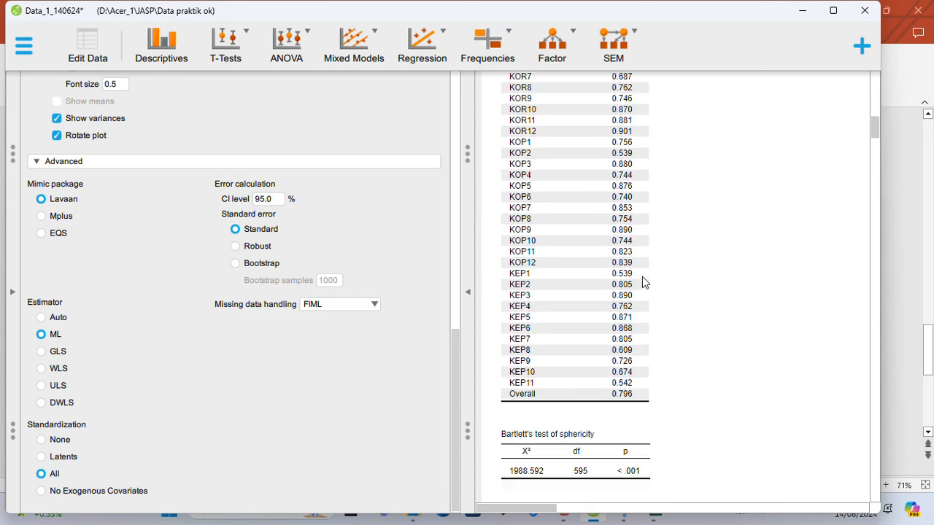
Examine the factor loading estimates and p-values of the organisational, operational and personal leadership indicators.
{"action": "scroll", "coordinate": [642, 276], "scroll_direction": "down", "scroll_amount": 6}
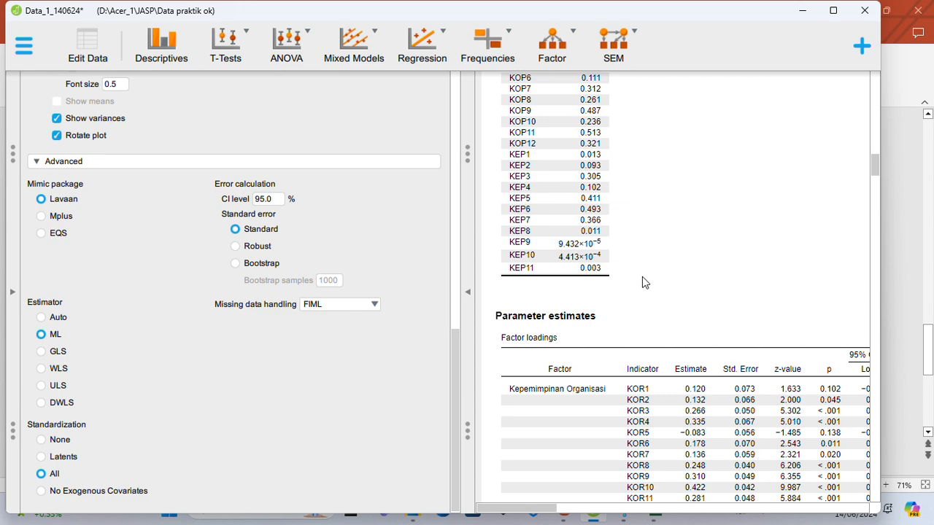
{"action": "scroll", "coordinate": [642, 276], "scroll_direction": "down", "scroll_amount": 3}
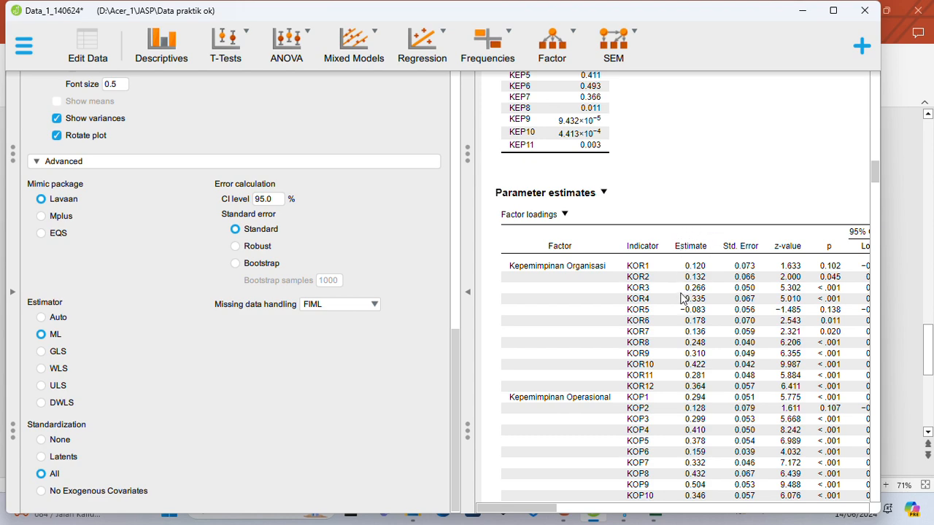
{"action": "scroll", "coordinate": [683, 299], "scroll_direction": "down", "scroll_amount": 1}
{"action": "scroll", "coordinate": [682, 299], "scroll_direction": "down", "scroll_amount": 1}
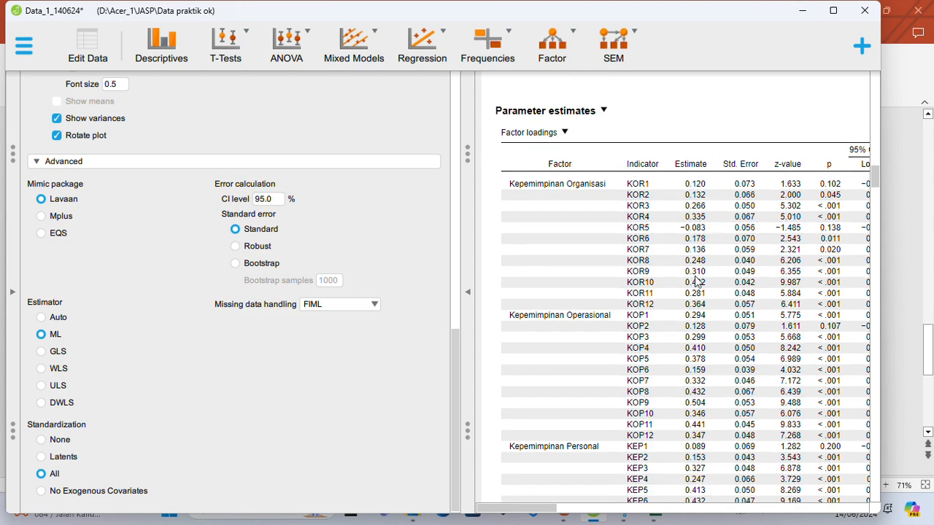
{"action": "scroll", "coordinate": [690, 351], "scroll_direction": "down", "scroll_amount": 1}
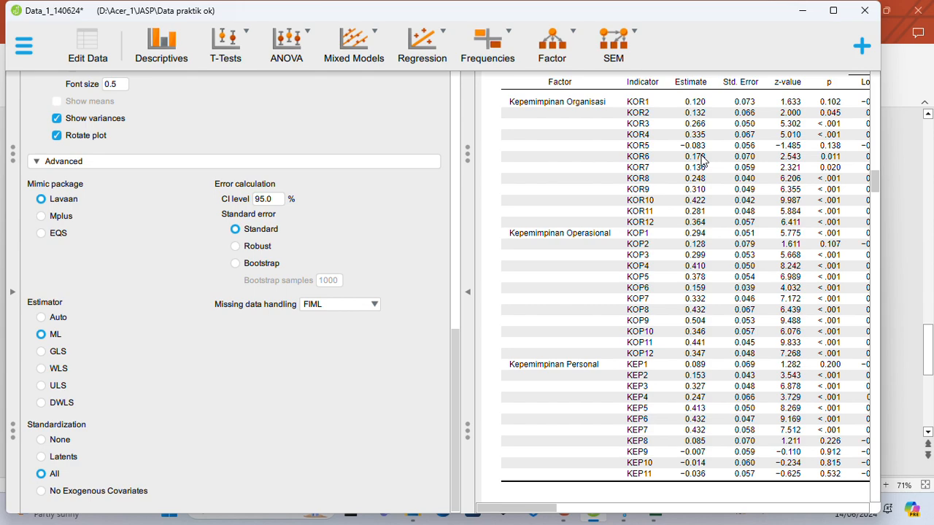
Review the factor variances and covariances, residual variances, average variance extracted, heterotrait-monotrait ratio and reliability coefficients.
{"action": "scroll", "coordinate": [702, 159], "scroll_direction": "down", "scroll_amount": 3}
{"action": "scroll", "coordinate": [702, 159], "scroll_direction": "down", "scroll_amount": 9}
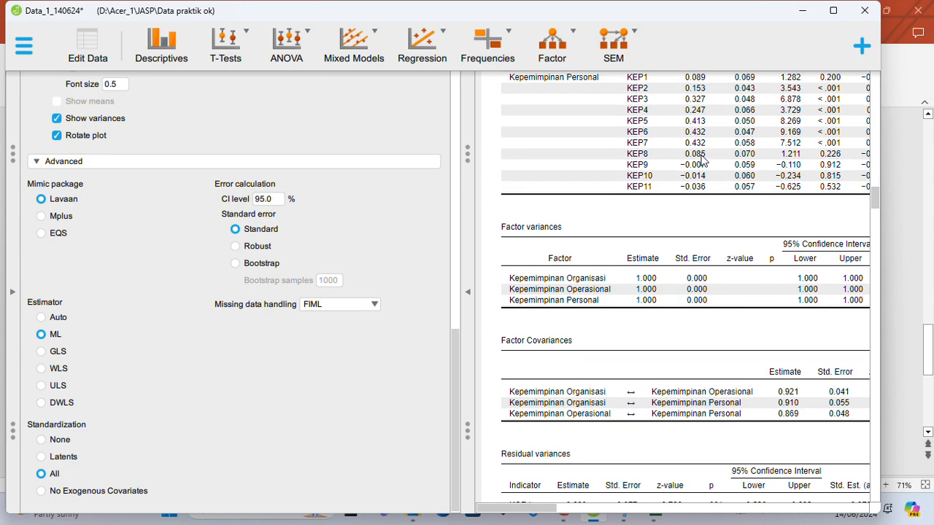
{"action": "scroll", "coordinate": [702, 159], "scroll_direction": "down", "scroll_amount": 15}
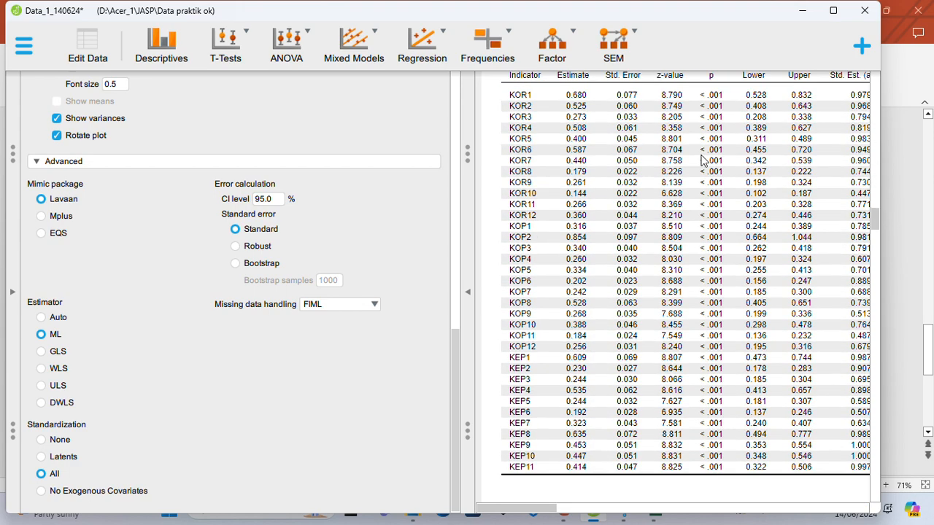
{"action": "scroll", "coordinate": [702, 159], "scroll_direction": "down", "scroll_amount": 12}
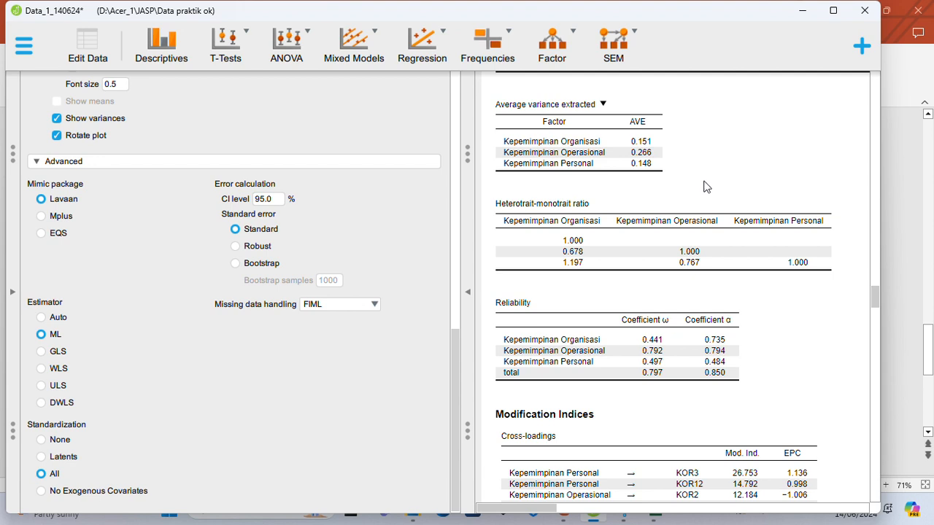
{"action": "scroll", "coordinate": [704, 187], "scroll_direction": "down", "scroll_amount": 1}
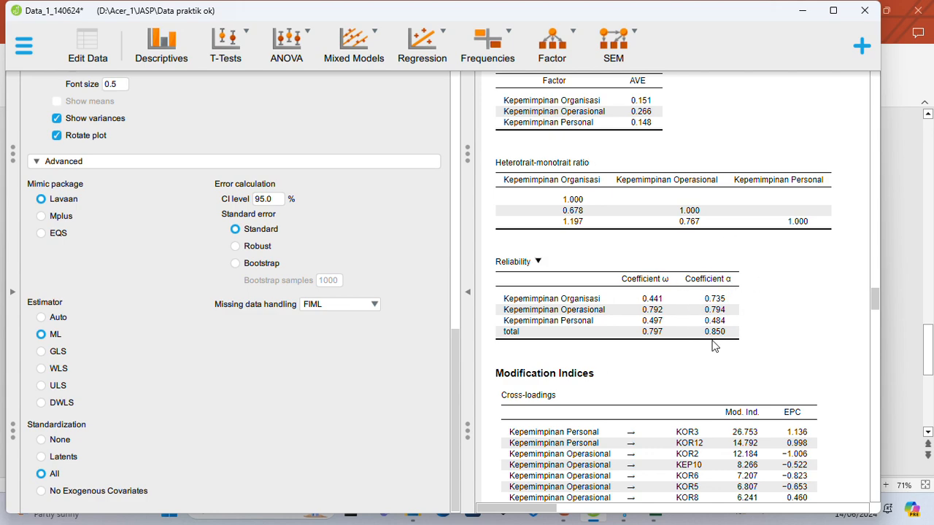
Look through the cross-loading and residual covariance modification indices and view the model plot.
{"action": "scroll", "coordinate": [715, 347], "scroll_direction": "down", "scroll_amount": 10}
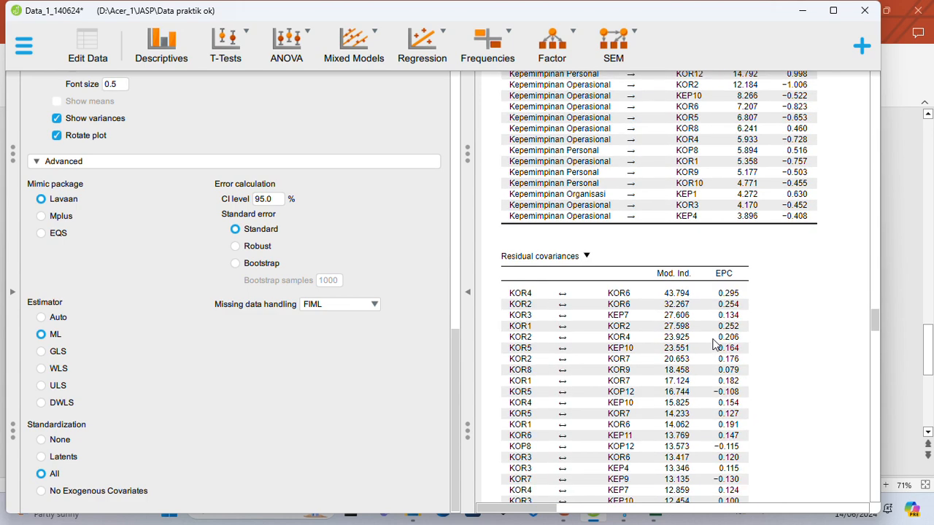
{"action": "scroll", "coordinate": [715, 342], "scroll_direction": "down", "scroll_amount": 15}
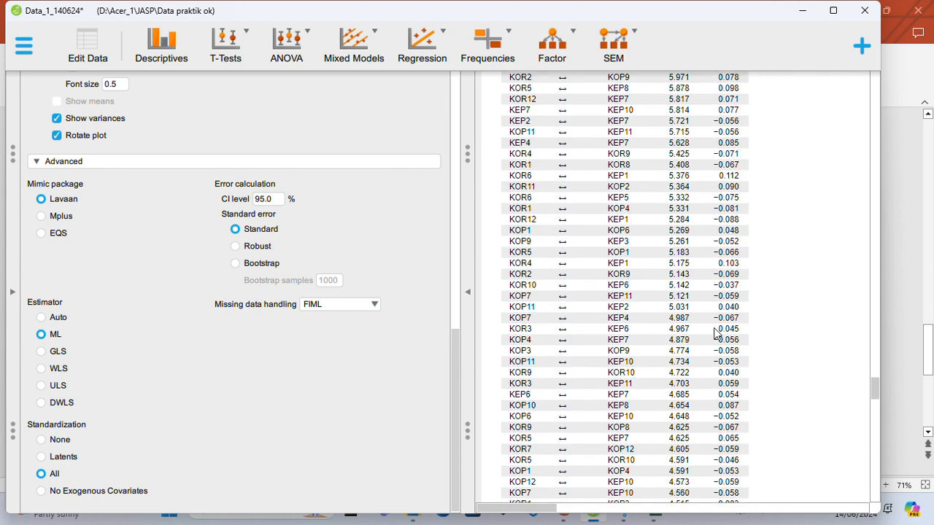
{"action": "scroll", "coordinate": [715, 330], "scroll_direction": "down", "scroll_amount": 5}
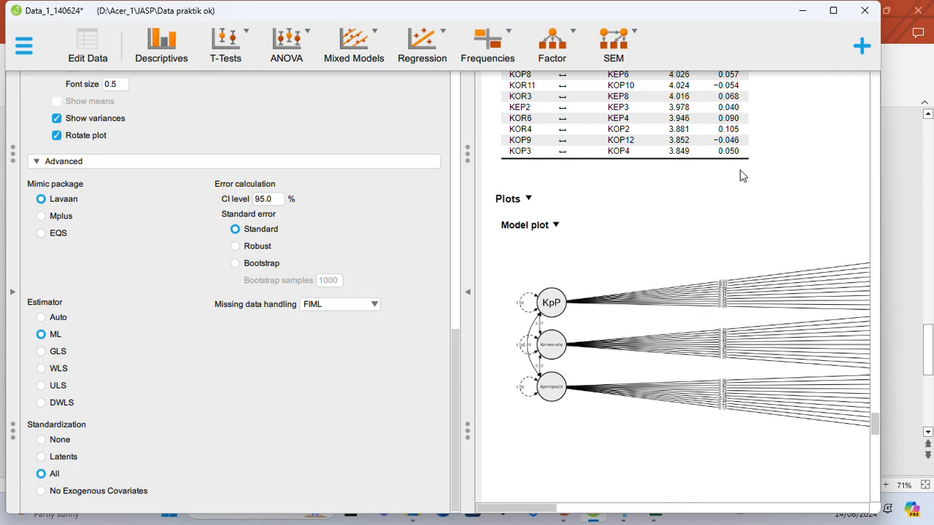
Maximize the window and copy the model plot image to the clipboard.
{"action": "left_click", "coordinate": [832, 10]}
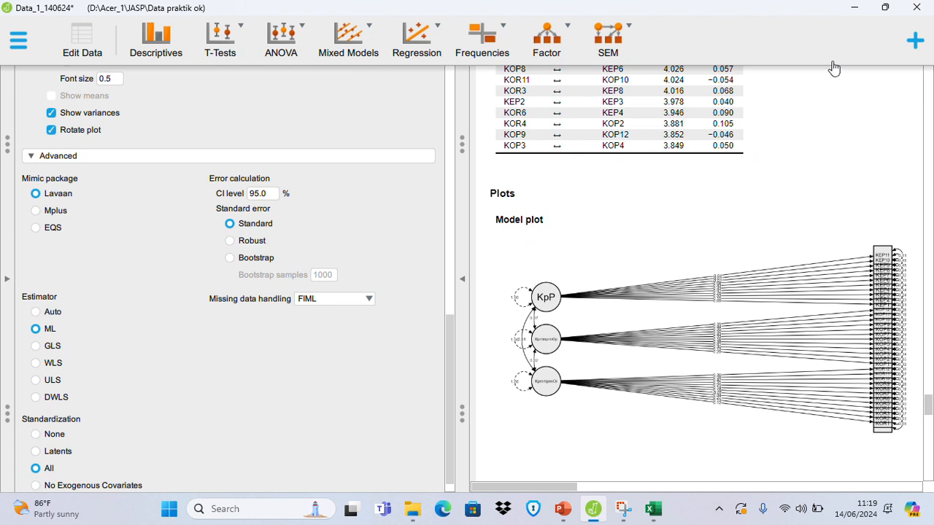
{"action": "left_click", "coordinate": [550, 219]}
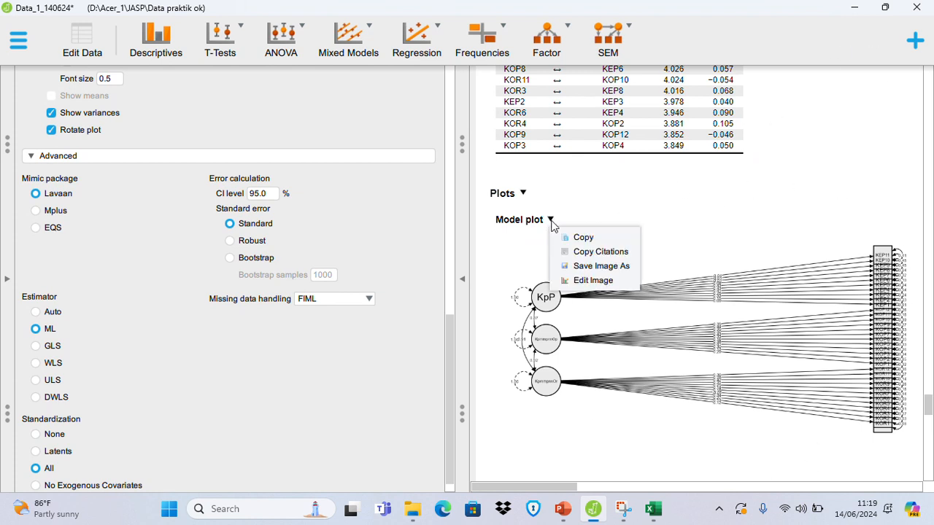
{"action": "left_click", "coordinate": [582, 239]}
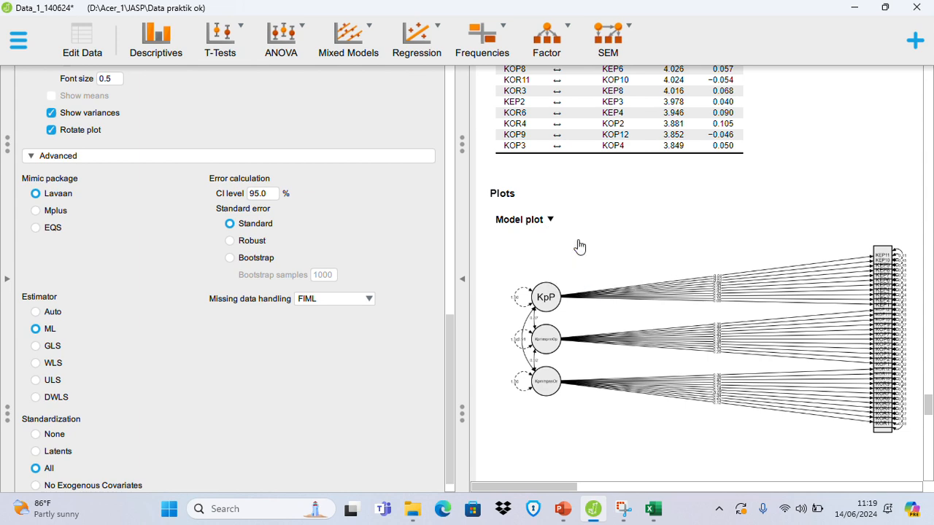
Switch to Word by opening the Model plot document from the Data praktik ok folder, and review its three-factor diagram.
{"action": "left_click", "coordinate": [855, 8]}
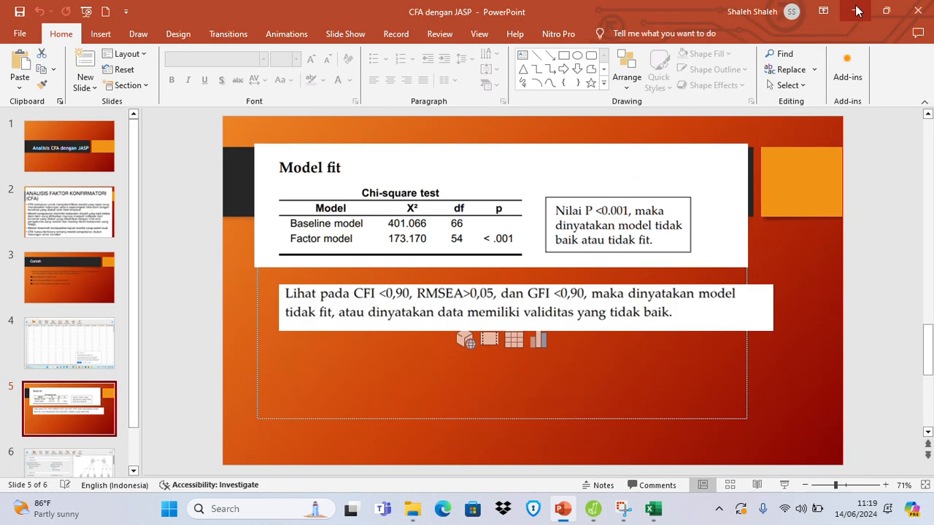
{"action": "left_click", "coordinate": [413, 509]}
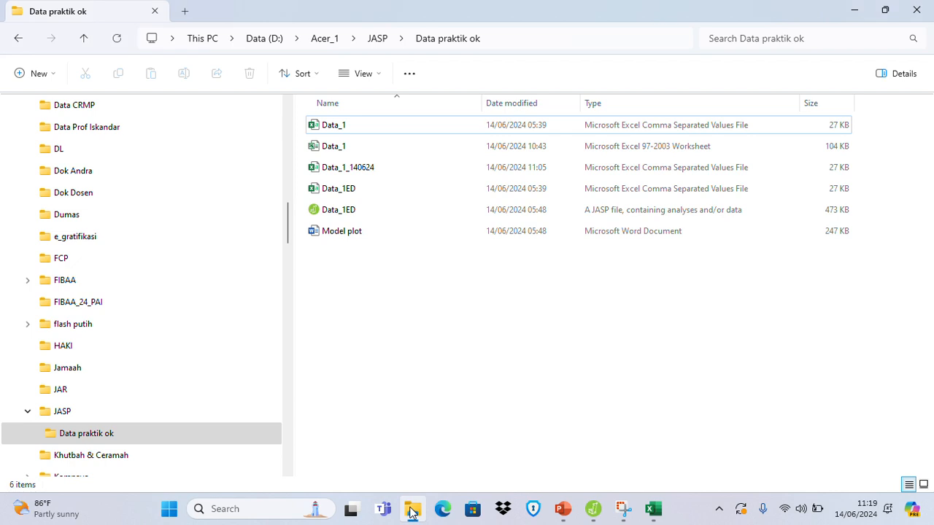
{"action": "double_click", "coordinate": [355, 232]}
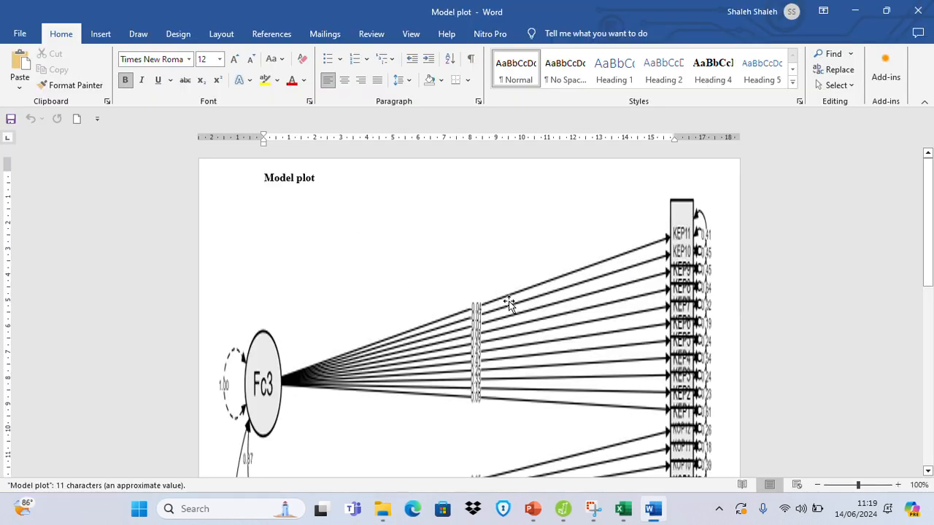
{"action": "scroll", "coordinate": [509, 303], "scroll_direction": "down", "scroll_amount": 5}
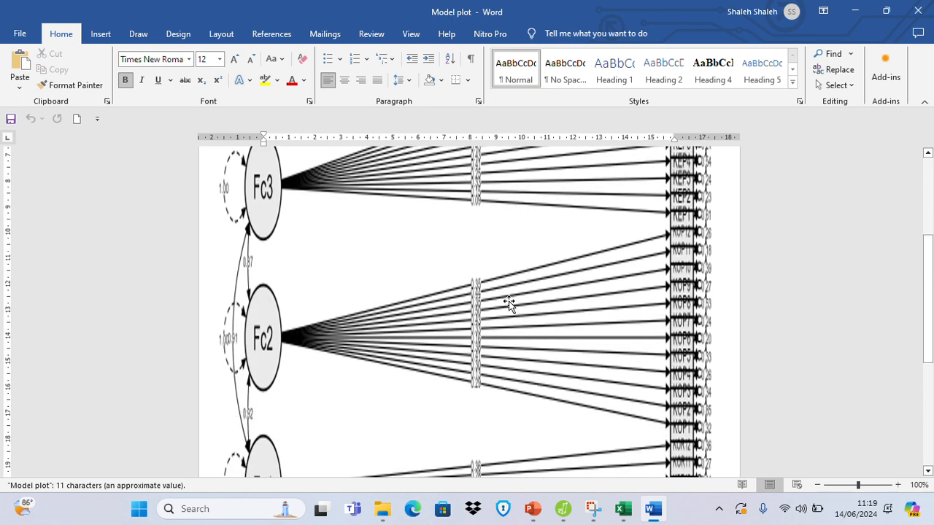
{"action": "left_click", "coordinate": [509, 304]}
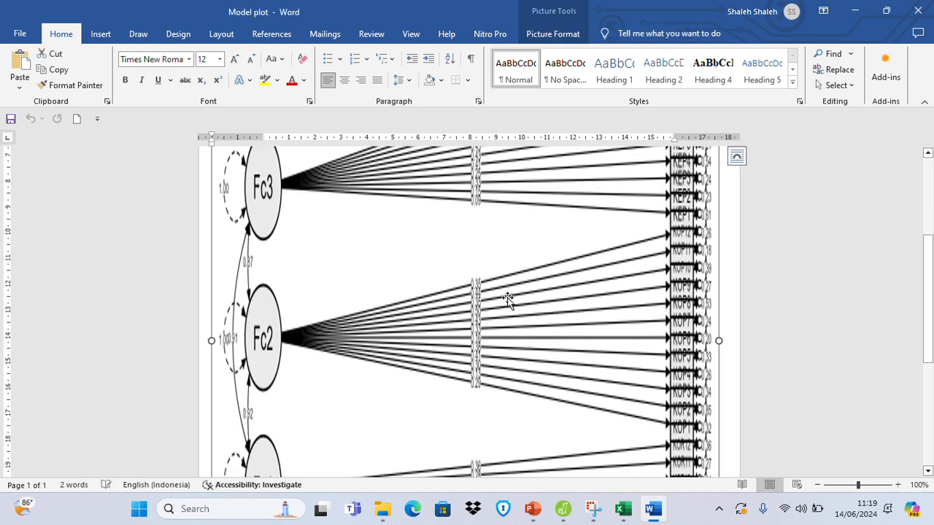
{"action": "scroll", "coordinate": [509, 299], "scroll_direction": "down", "scroll_amount": 6}
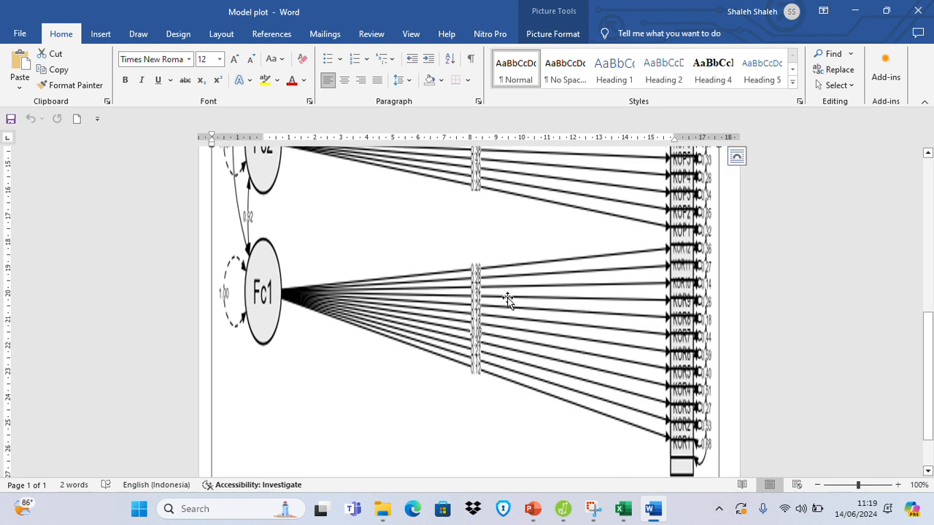
{"action": "scroll", "coordinate": [508, 299], "scroll_direction": "up", "scroll_amount": 8}
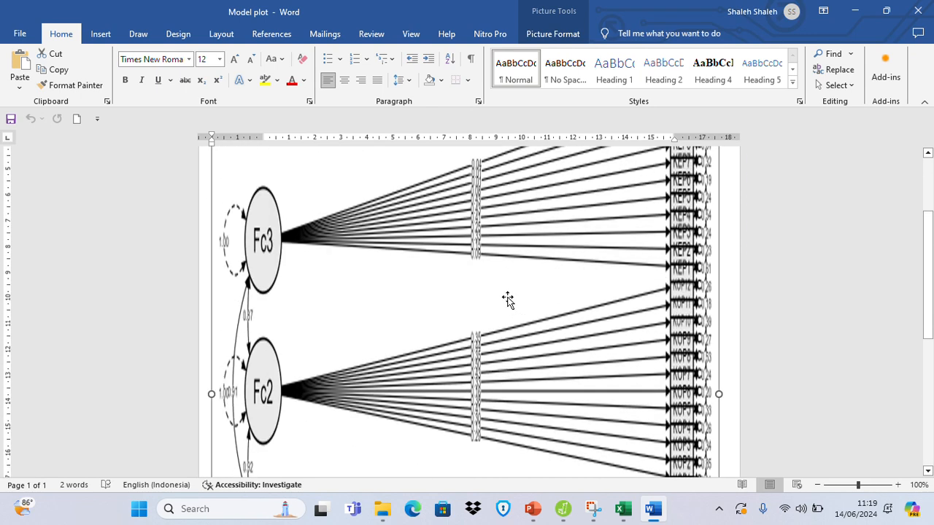
{"action": "scroll", "coordinate": [509, 299], "scroll_direction": "up", "scroll_amount": 3}
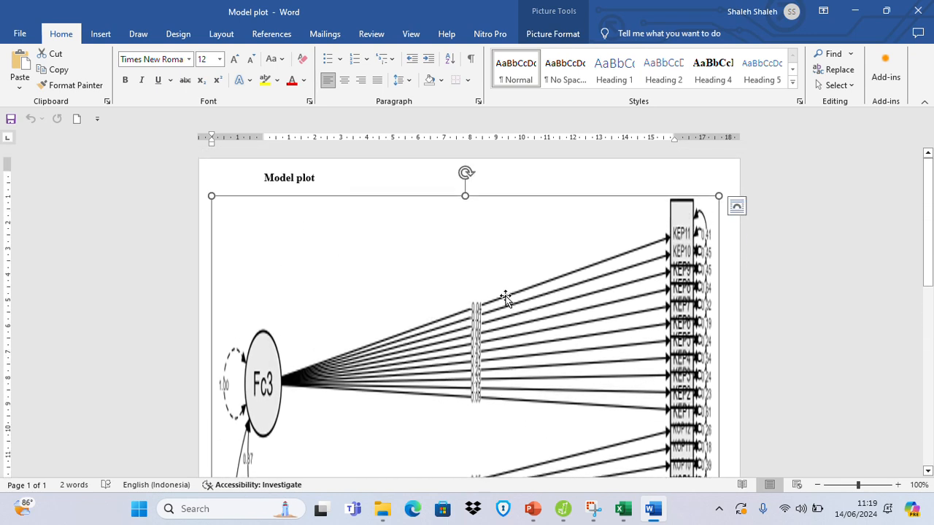
Set the Model plot document's page orientation to Landscape and check how the diagram fits.
{"action": "left_click", "coordinate": [221, 34]}
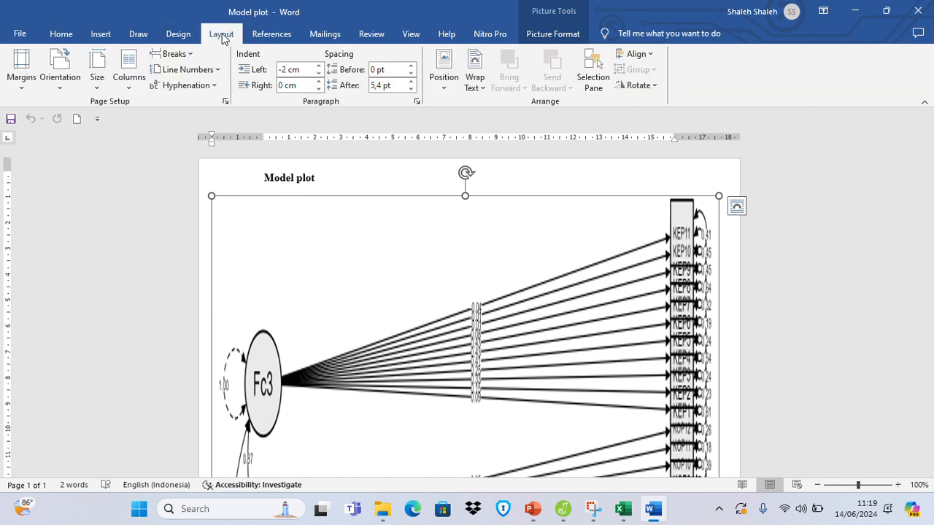
{"action": "left_click", "coordinate": [64, 82]}
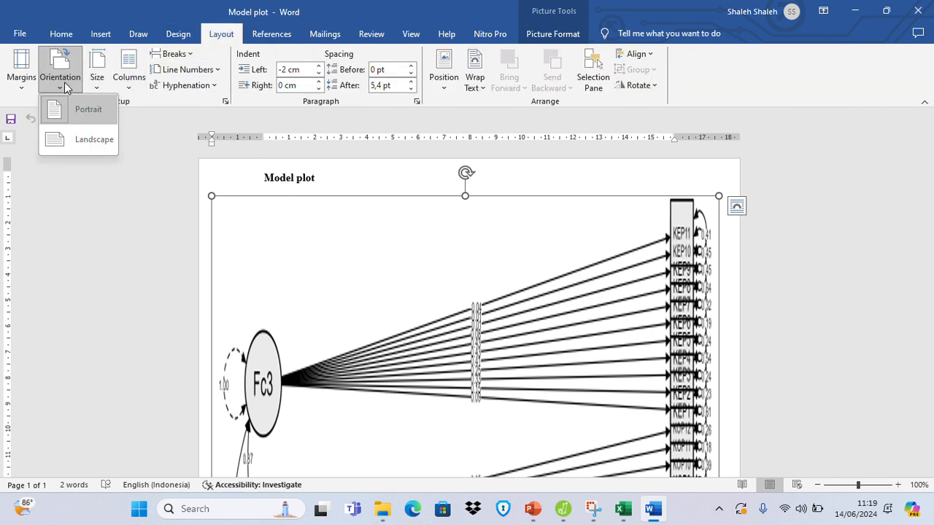
{"action": "left_click", "coordinate": [88, 145]}
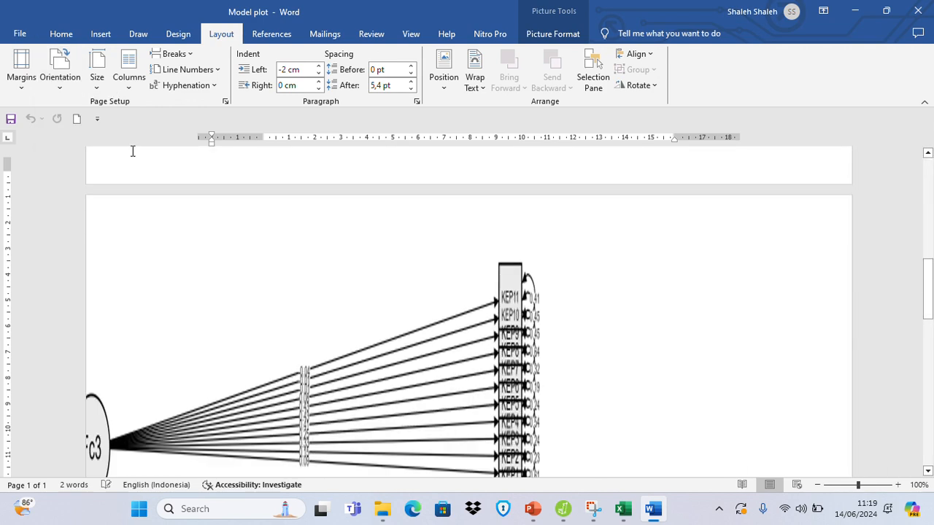
{"action": "scroll", "coordinate": [496, 314], "scroll_direction": "down", "scroll_amount": 10}
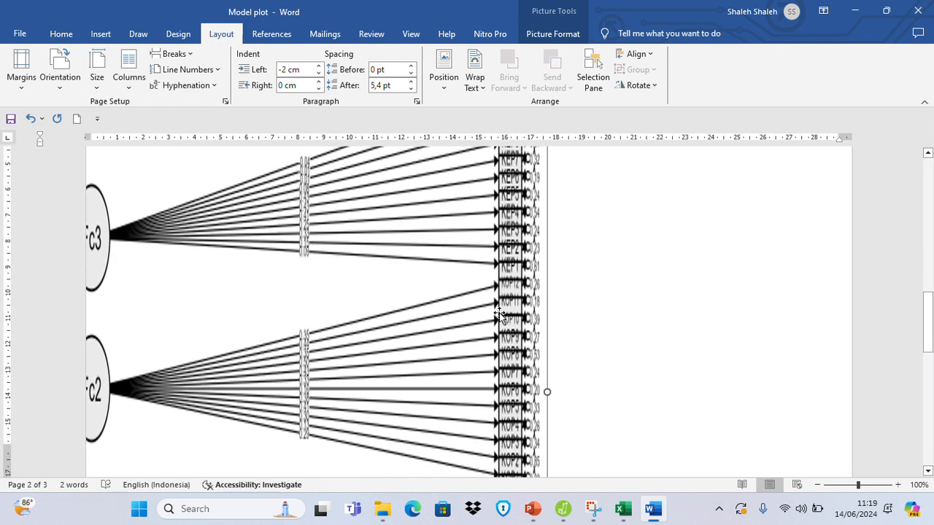
{"action": "scroll", "coordinate": [505, 312], "scroll_direction": "down", "scroll_amount": 1}
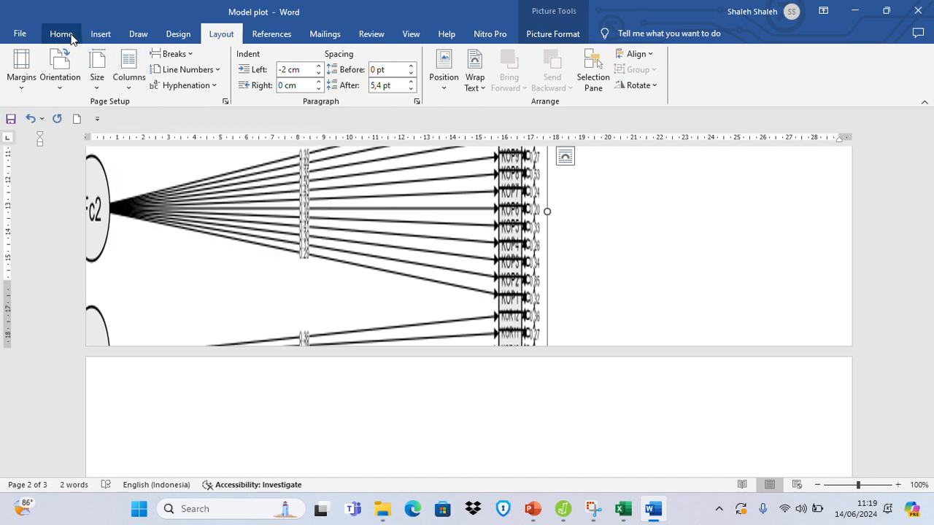
Set the landscape page's paper size to Legal (21,59 cm x 35,56 cm) and check the diagram across the pages.
{"action": "left_click", "coordinate": [94, 82]}
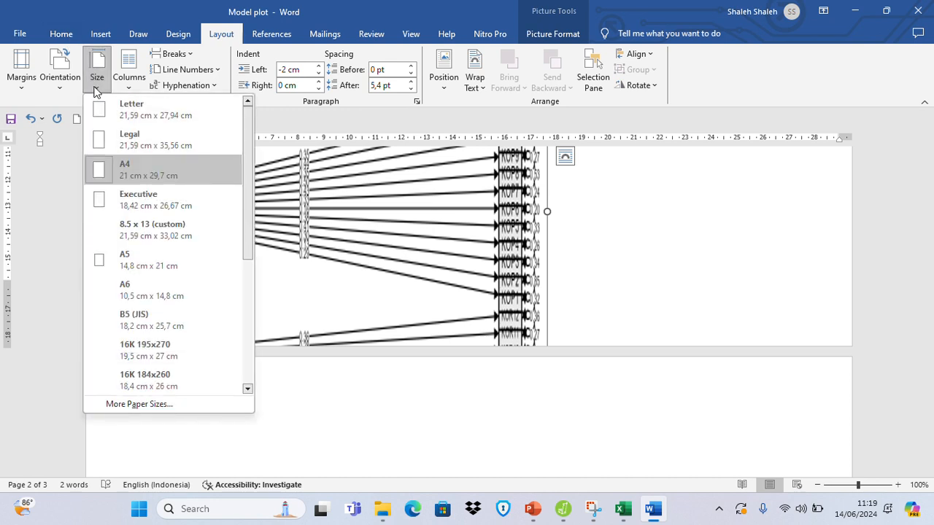
{"action": "left_click", "coordinate": [178, 146]}
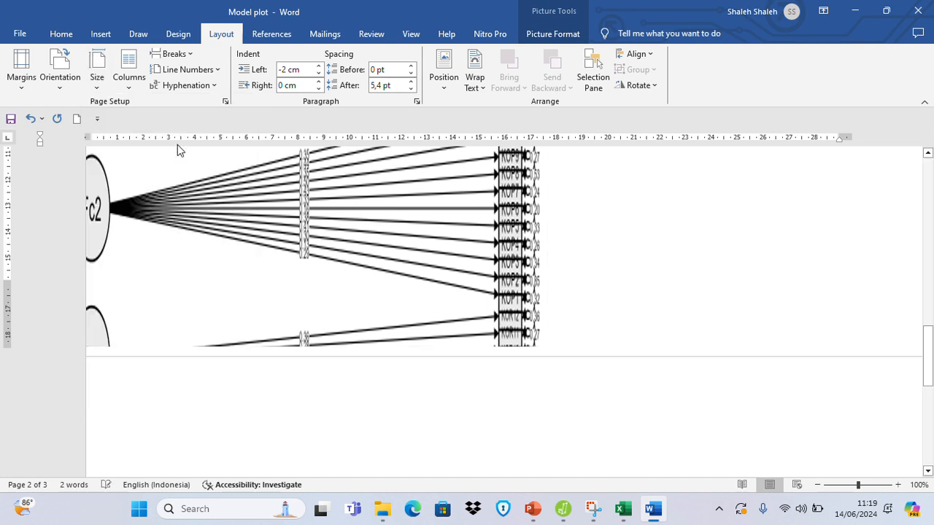
{"action": "scroll", "coordinate": [479, 329], "scroll_direction": "up", "scroll_amount": 10}
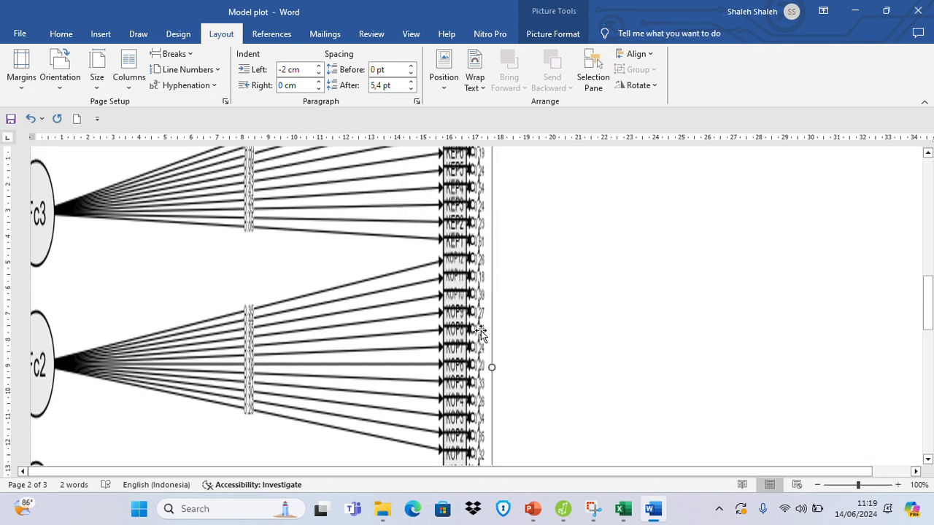
{"action": "scroll", "coordinate": [483, 332], "scroll_direction": "up", "scroll_amount": 5}
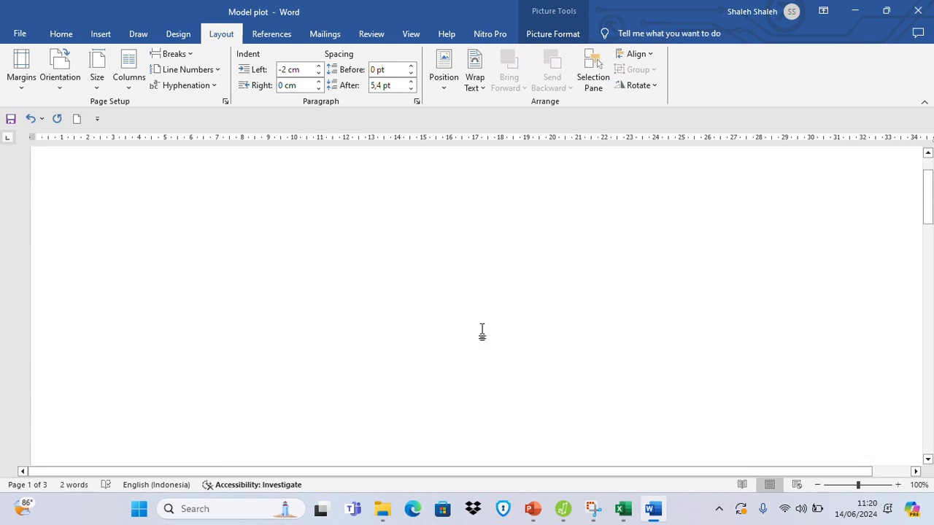
{"action": "scroll", "coordinate": [483, 332], "scroll_direction": "down", "scroll_amount": 7}
{"action": "scroll", "coordinate": [483, 332], "scroll_direction": "down", "scroll_amount": 7}
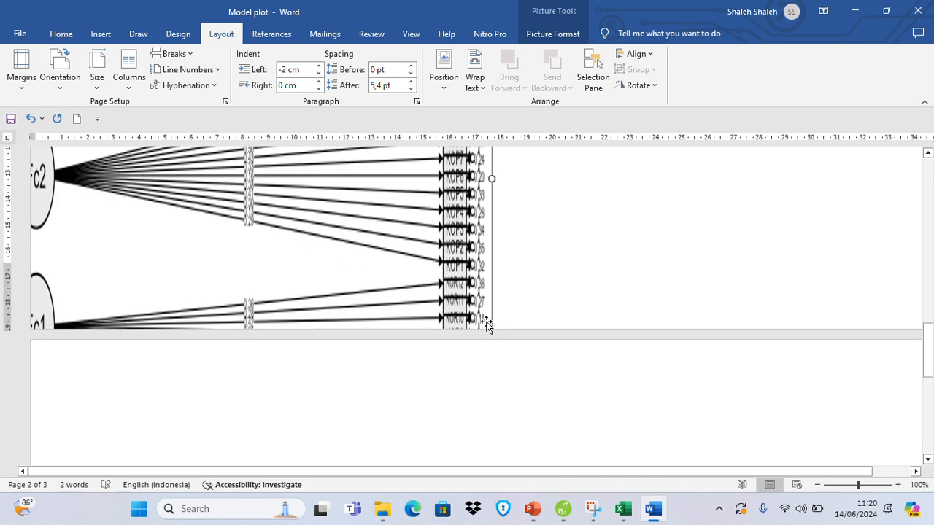
Look through the available paper sizes and set the page to Letter (21,59 cm x 27,94 cm).
{"action": "left_click", "coordinate": [98, 88]}
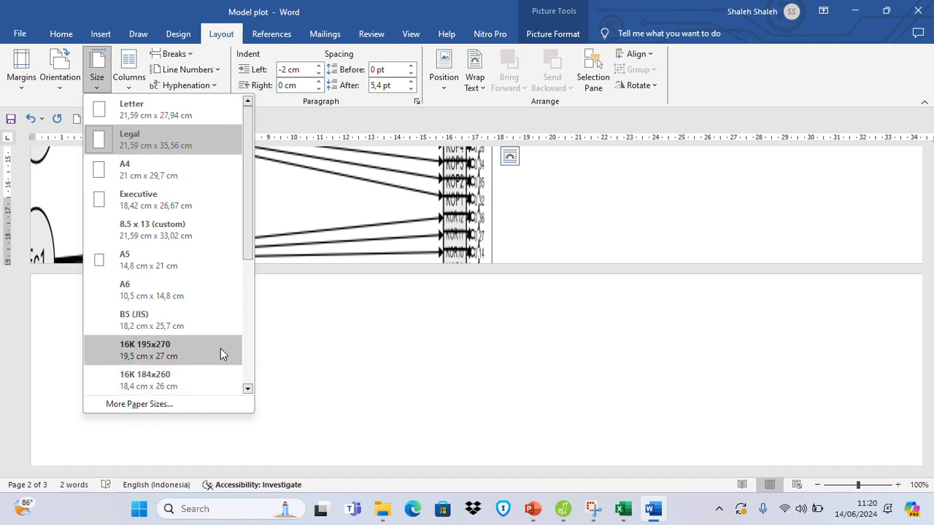
{"action": "mouse_move", "coordinate": [250, 243]}
{"action": "left_mouse_down"}
{"action": "mouse_move", "coordinate": [257, 374]}
{"action": "mouse_move", "coordinate": [252, 358]}
{"action": "mouse_move", "coordinate": [264, 290]}
{"action": "mouse_move", "coordinate": [269, 376]}
{"action": "mouse_move", "coordinate": [260, 236]}
{"action": "left_mouse_up"}
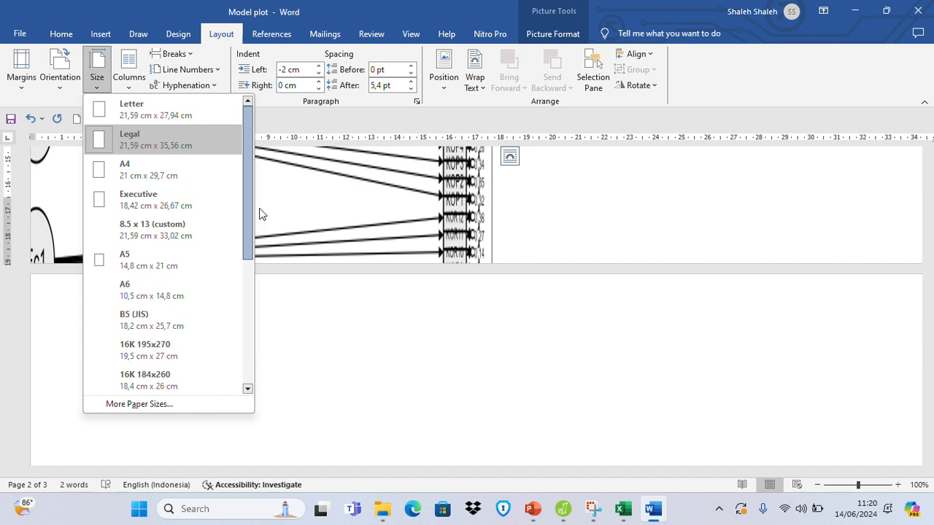
{"action": "left_click", "coordinate": [175, 115]}
{"action": "scroll", "coordinate": [428, 281], "scroll_direction": "up", "scroll_amount": 5}
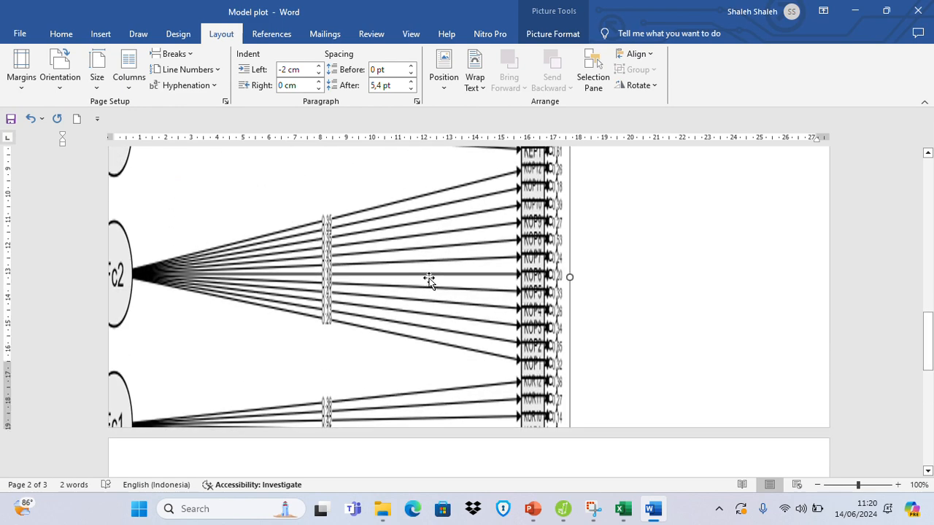
{"action": "scroll", "coordinate": [430, 278], "scroll_direction": "up", "scroll_amount": 5}
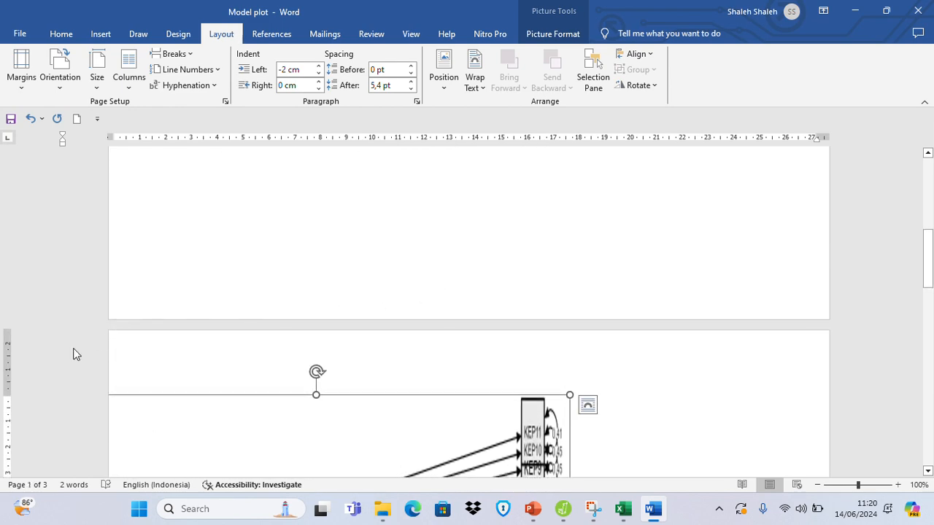
Reduce the landscape page's top margin to almost nothing and check how the diagram fits the page.
{"action": "left_click_drag", "start_coordinate": [8, 396], "coordinate": [32, 338]}
{"action": "scroll", "coordinate": [299, 355], "scroll_direction": "down", "scroll_amount": 2}
{"action": "scroll", "coordinate": [299, 355], "scroll_direction": "down", "scroll_amount": 10}
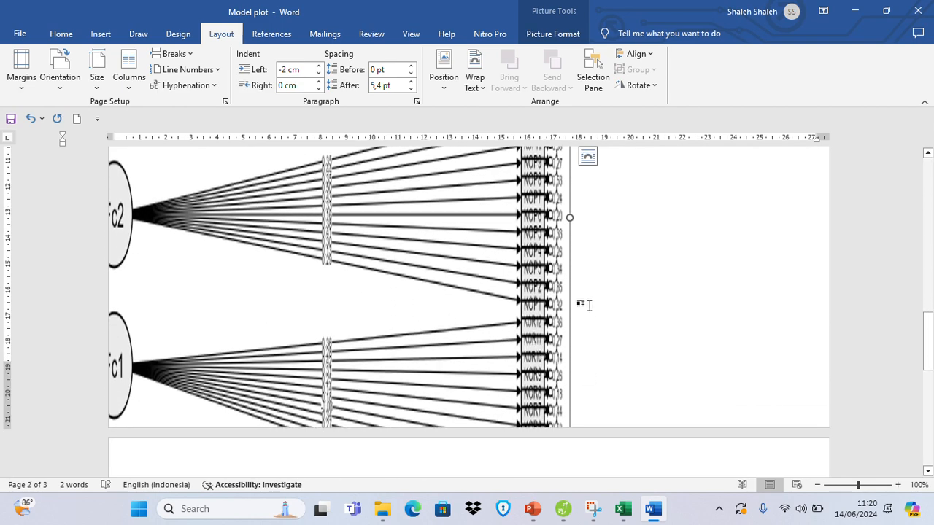
{"action": "scroll", "coordinate": [576, 306], "scroll_direction": "up", "scroll_amount": 10}
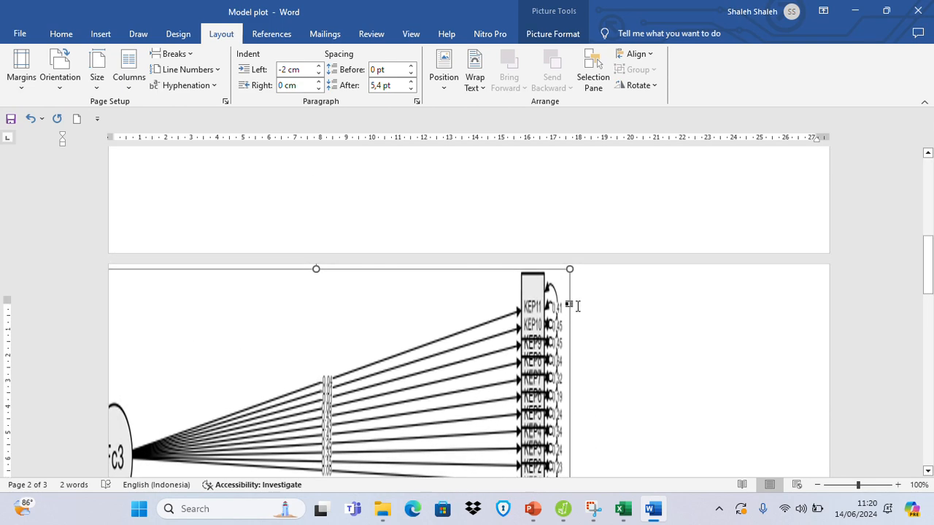
Set the paper size to Legal (21,59 cm x 35,56 cm) and the page orientation to Portrait.
{"action": "left_click", "coordinate": [102, 89]}
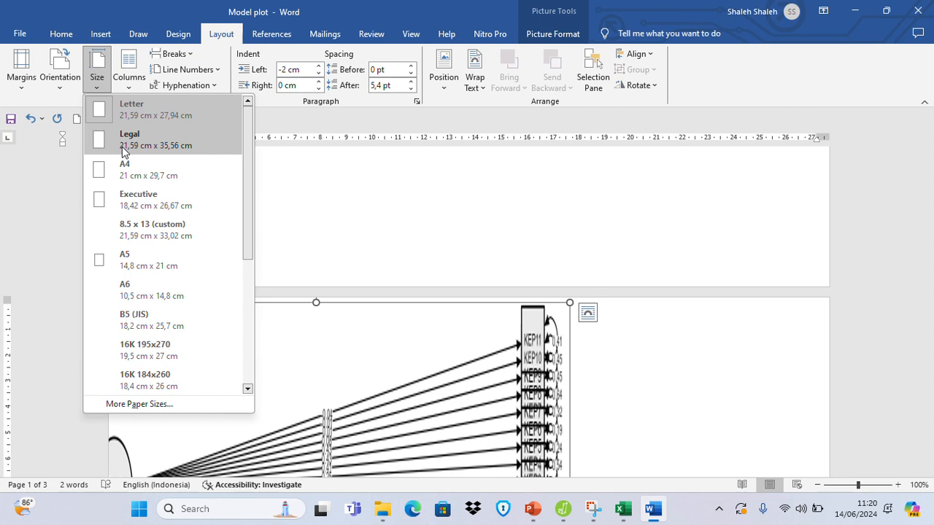
{"action": "left_click", "coordinate": [122, 147]}
{"action": "left_click", "coordinate": [58, 89]}
{"action": "left_click", "coordinate": [99, 131]}
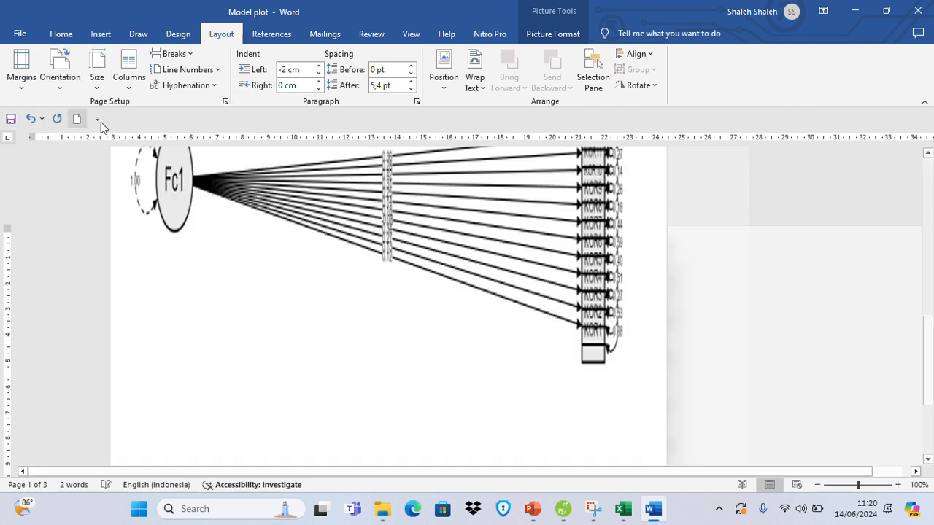
Enlarge the model plot picture from its lower corner to about 20 cm wide and review the whole diagram.
{"action": "scroll", "coordinate": [457, 321], "scroll_direction": "down", "scroll_amount": 6}
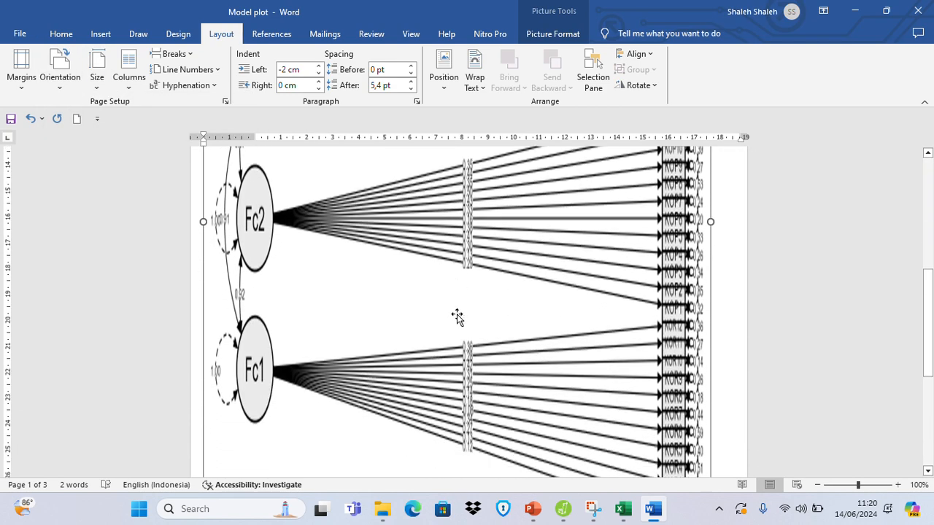
{"action": "scroll", "coordinate": [457, 316], "scroll_direction": "down", "scroll_amount": 3}
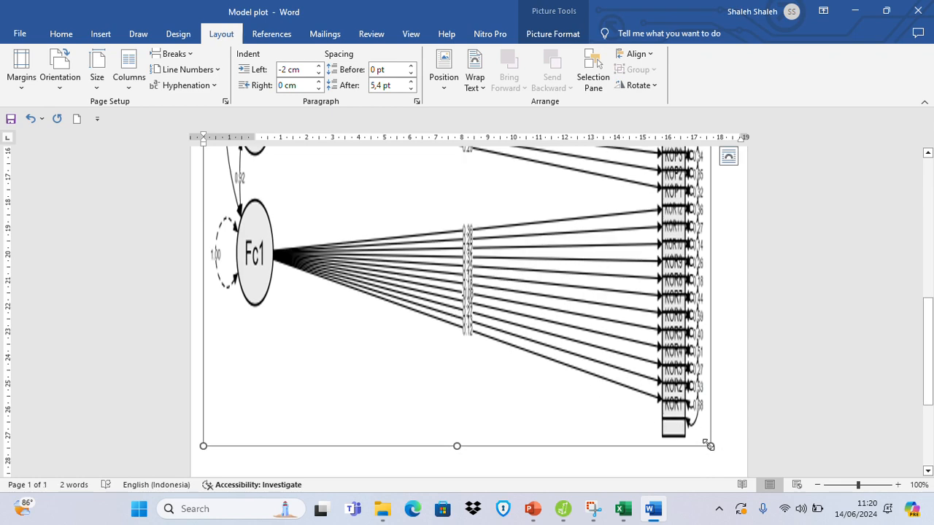
{"action": "left_click_drag", "start_coordinate": [710, 445], "coordinate": [729, 452]}
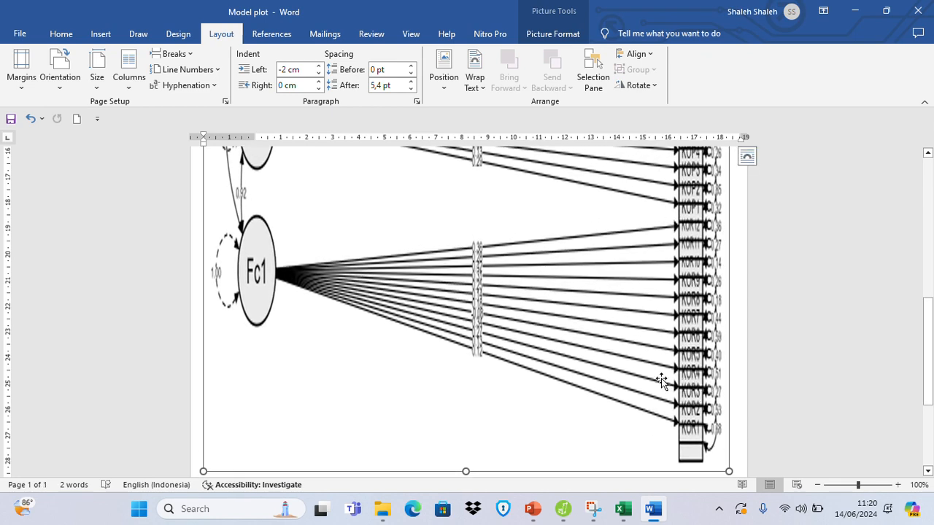
{"action": "scroll", "coordinate": [661, 380], "scroll_direction": "up", "scroll_amount": 12}
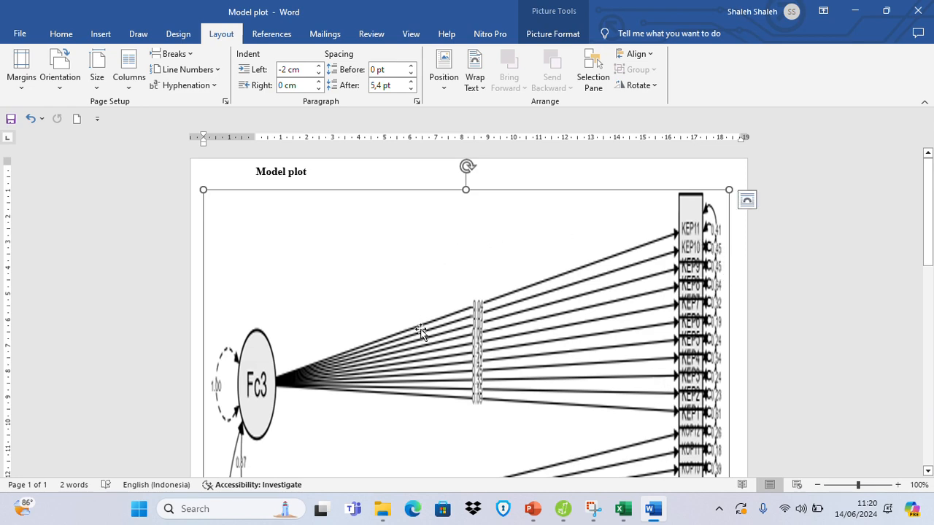
{"action": "scroll", "coordinate": [446, 292], "scroll_direction": "down", "scroll_amount": 6}
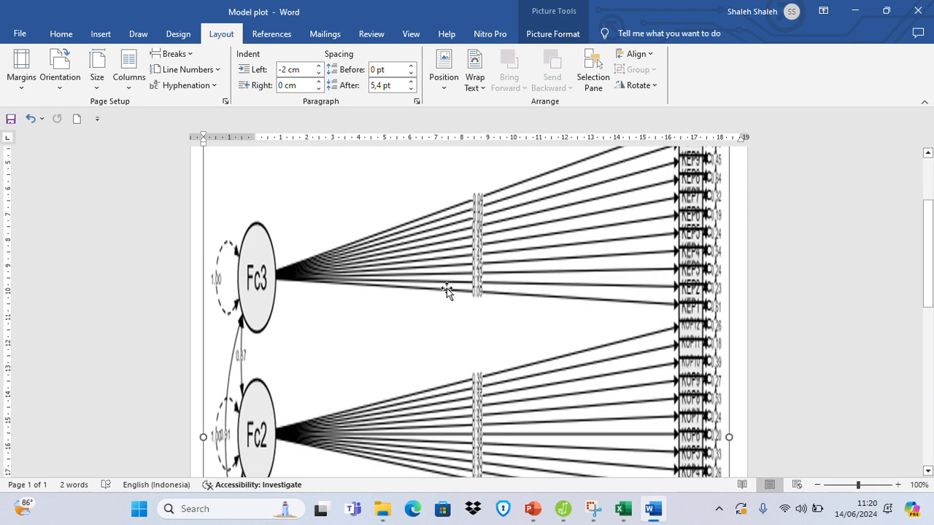
{"action": "scroll", "coordinate": [447, 291], "scroll_direction": "up", "scroll_amount": 6}
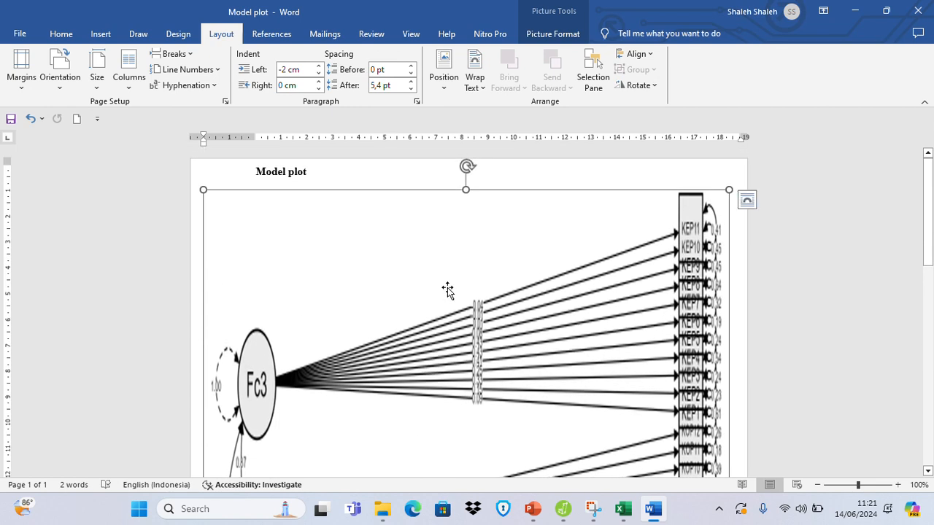
{"action": "scroll", "coordinate": [447, 290], "scroll_direction": "down", "scroll_amount": 2}
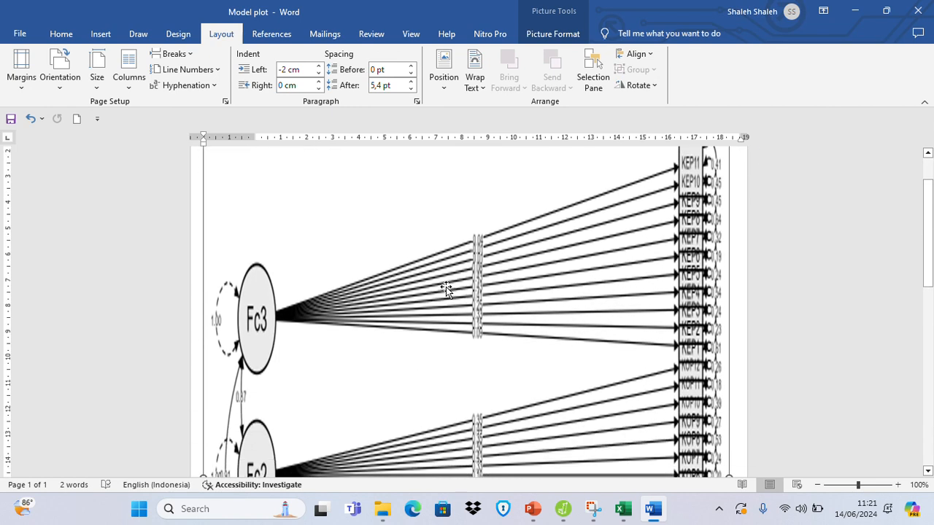
{"action": "scroll", "coordinate": [446, 287], "scroll_direction": "up", "scroll_amount": 2}
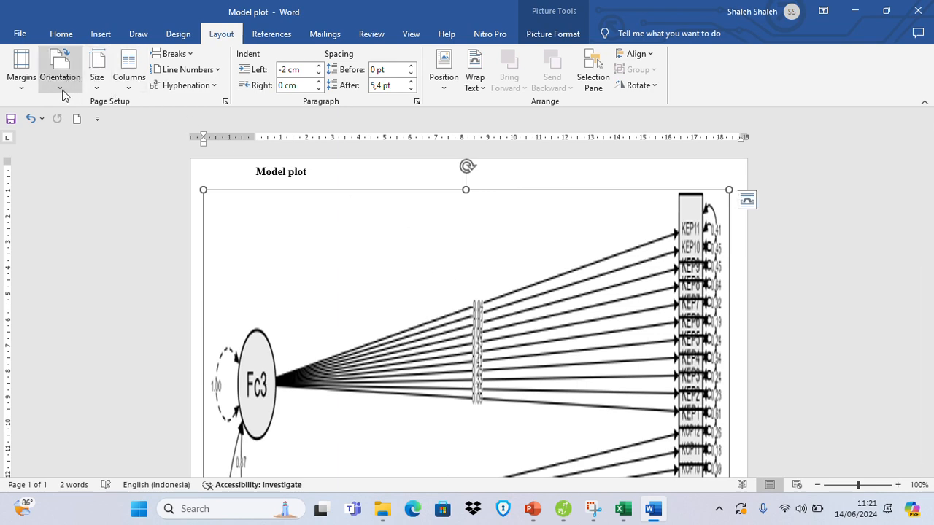
{"action": "left_click", "coordinate": [17, 35]}
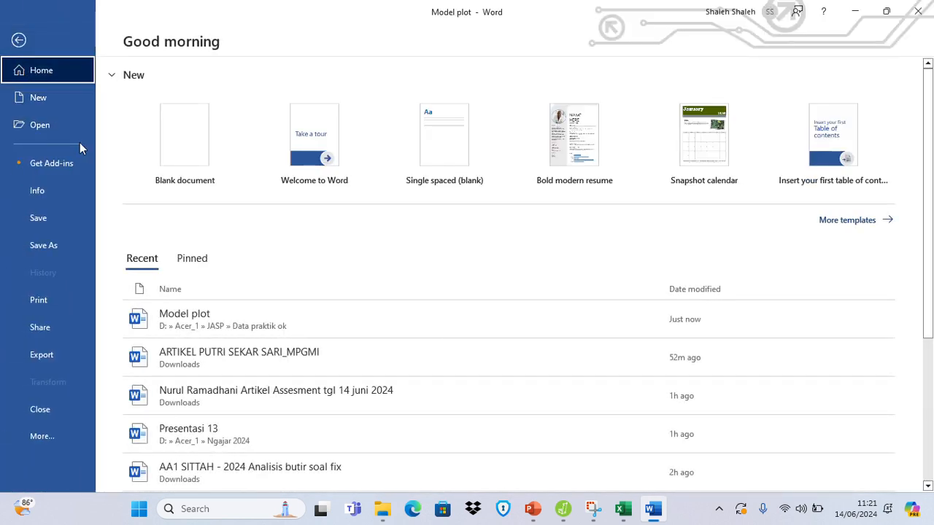
{"action": "left_click", "coordinate": [18, 40]}
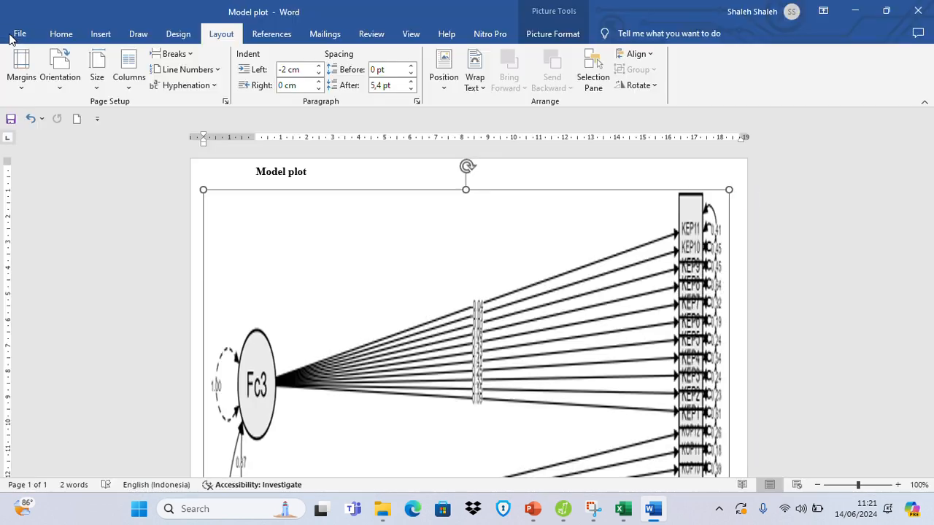
{"action": "left_click", "coordinate": [20, 35]}
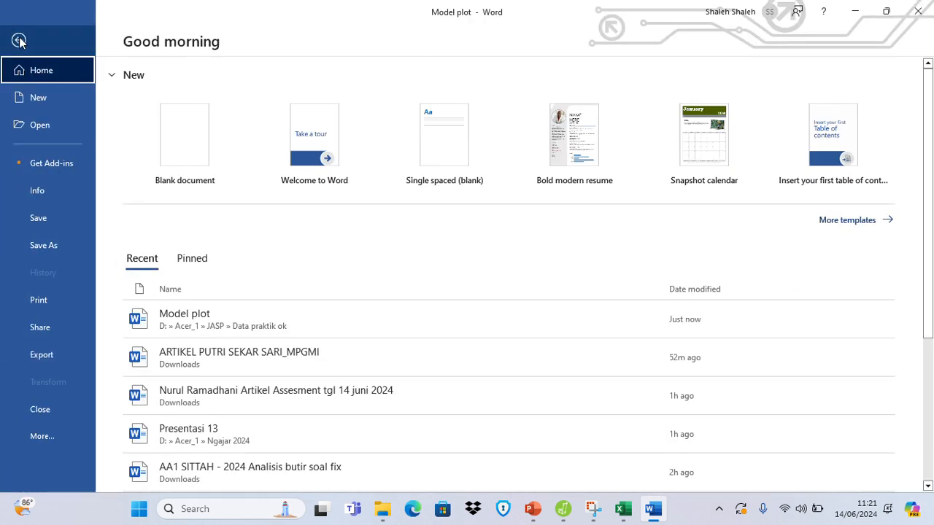
{"action": "left_click", "coordinate": [18, 40]}
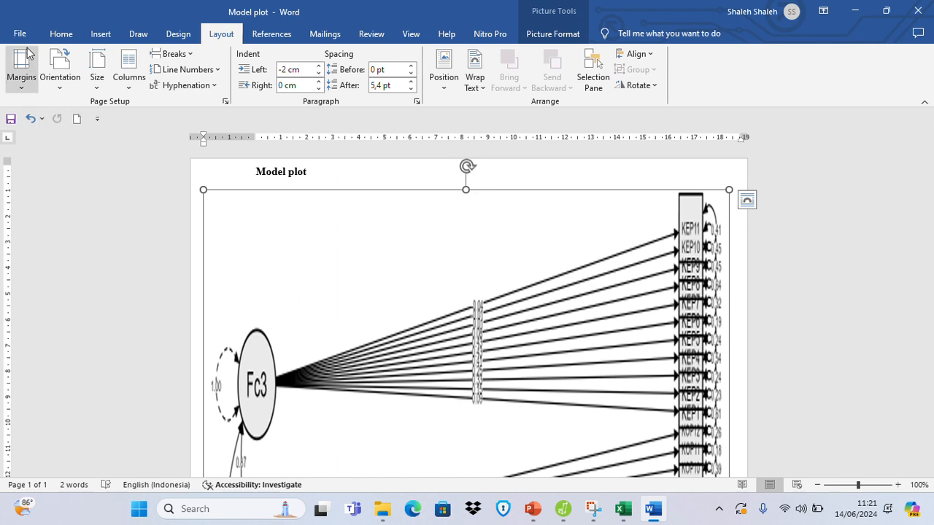
{"action": "left_click", "coordinate": [22, 35]}
{"action": "left_click", "coordinate": [22, 43]}
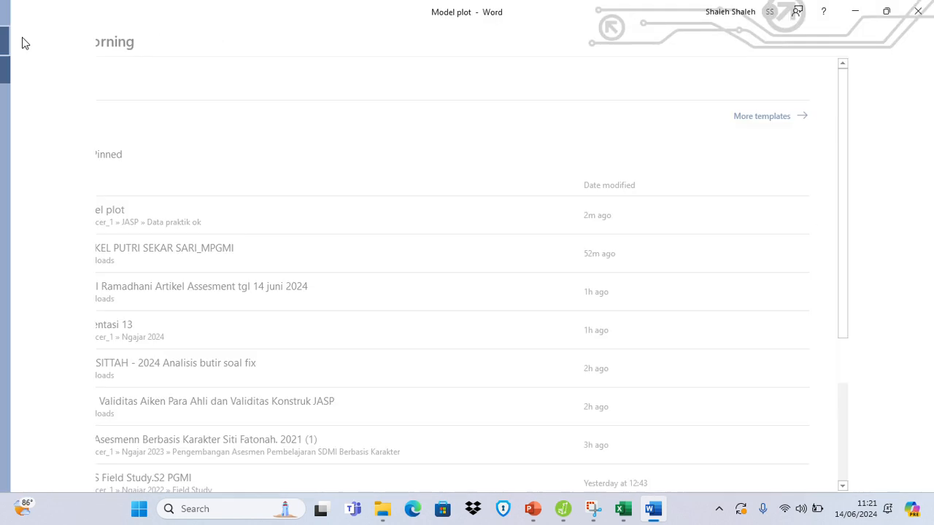
Create a new blank document, extend both paragraph indents to the page edges and reduce the top margin to almost nothing.
{"action": "left_click", "coordinate": [61, 35]}
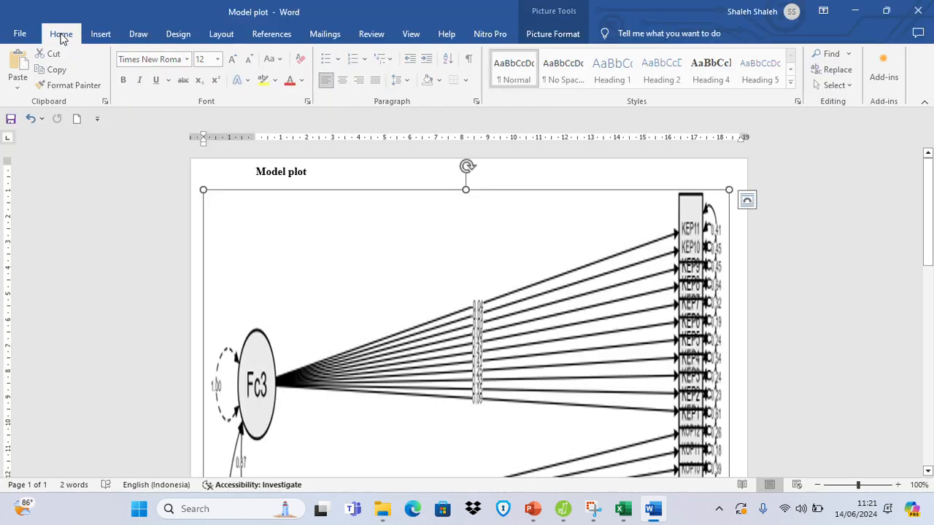
{"action": "left_click", "coordinate": [77, 118]}
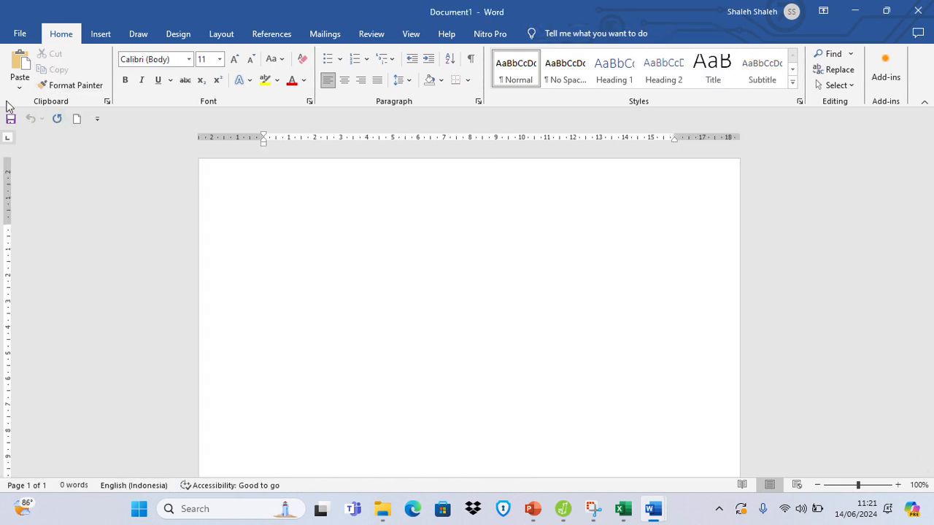
{"action": "left_click_drag", "start_coordinate": [262, 143], "coordinate": [200, 145]}
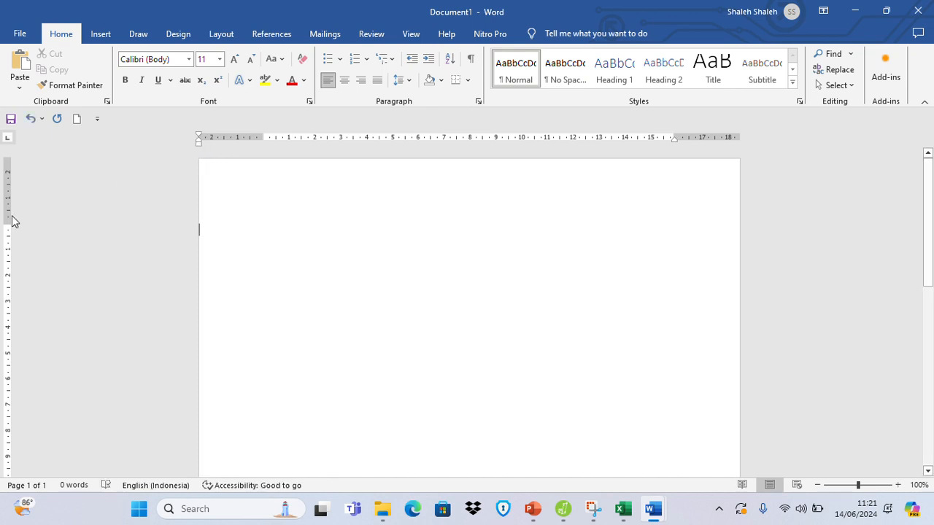
{"action": "left_click_drag", "start_coordinate": [8, 219], "coordinate": [17, 162]}
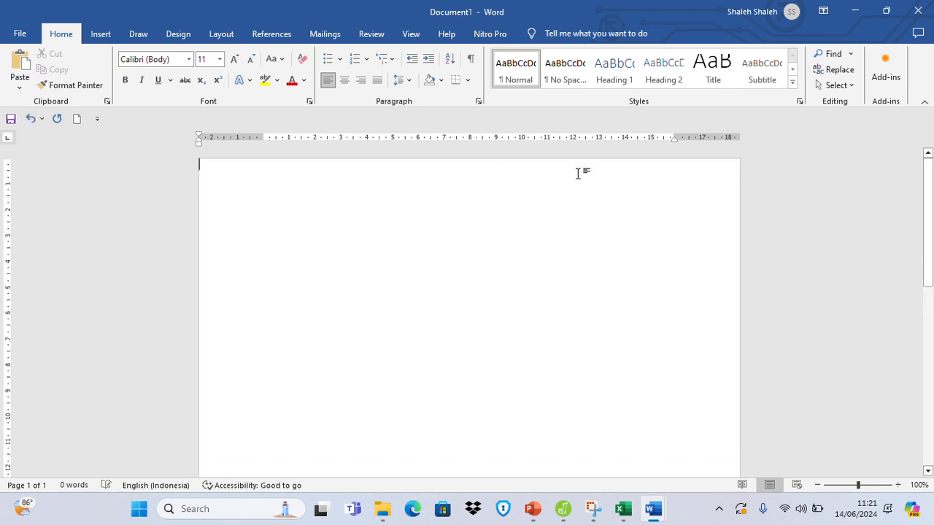
{"action": "left_click_drag", "start_coordinate": [673, 135], "coordinate": [739, 137]}
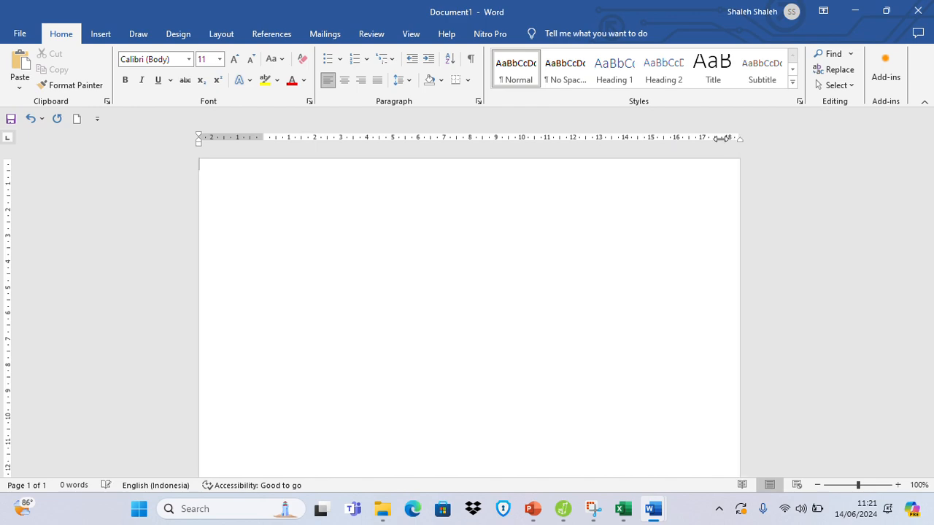
Paste the copied model plot picture into the blank document and return to the top of the page.
{"action": "left_click", "coordinate": [27, 89]}
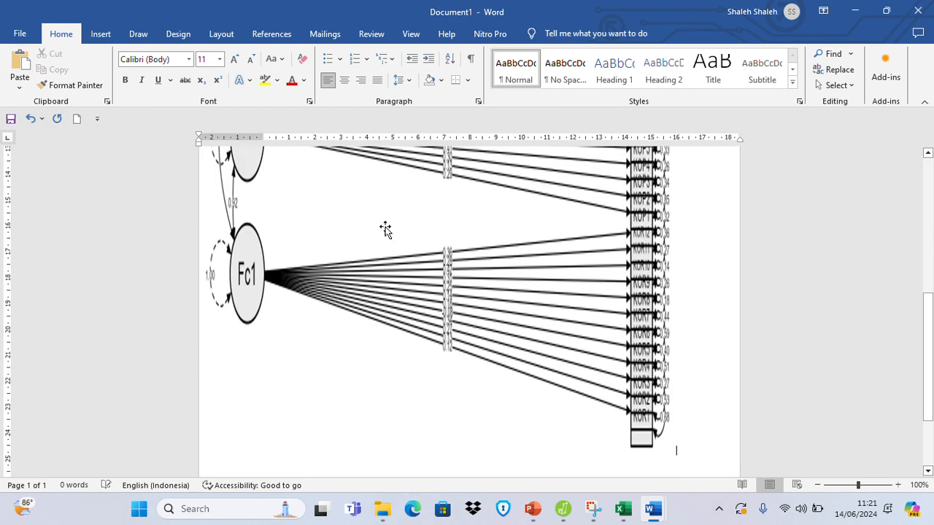
{"action": "scroll", "coordinate": [603, 326], "scroll_direction": "up", "scroll_amount": 5}
{"action": "scroll", "coordinate": [596, 321], "scroll_direction": "up", "scroll_amount": 3}
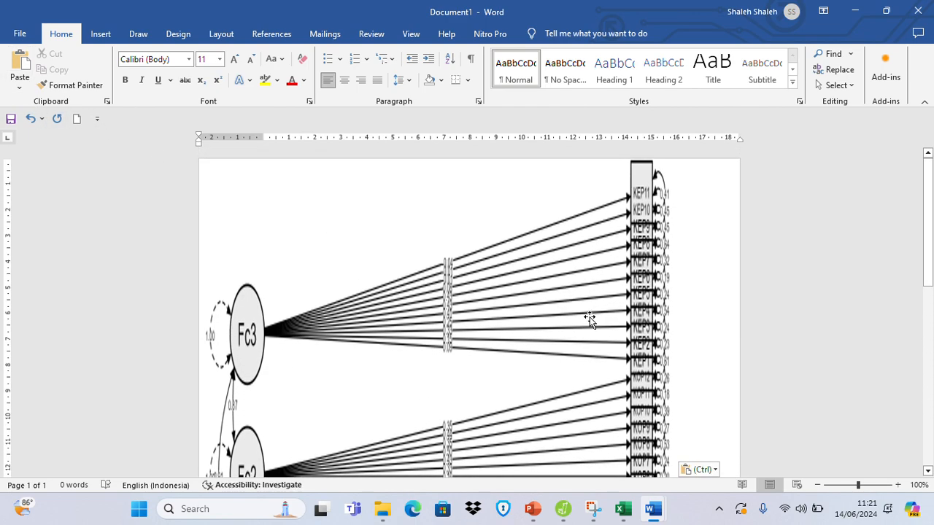
Crop the pasted model plot from its lower edge to about 8,6 cm high, keeping only the Fc3 factor with its KEP indicators.
{"action": "left_click", "coordinate": [525, 411]}
{"action": "scroll", "coordinate": [523, 388], "scroll_direction": "down", "scroll_amount": 1}
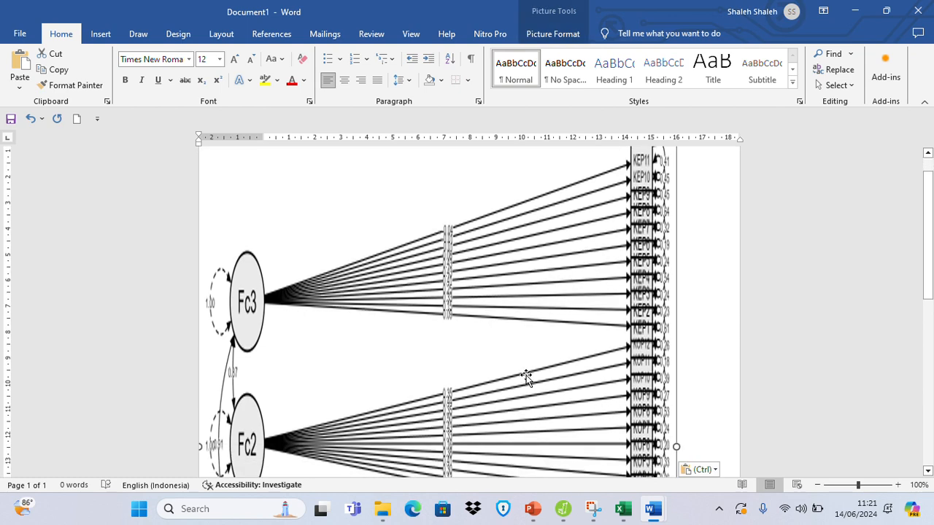
{"action": "left_click", "coordinate": [553, 34]}
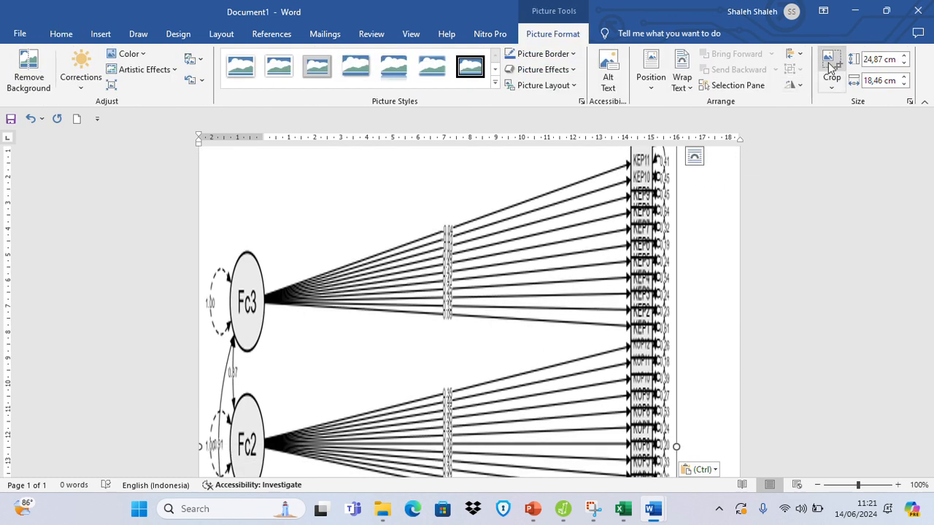
{"action": "left_click", "coordinate": [832, 69]}
{"action": "scroll", "coordinate": [579, 306], "scroll_direction": "down", "scroll_amount": 3}
{"action": "scroll", "coordinate": [579, 305], "scroll_direction": "down", "scroll_amount": 8}
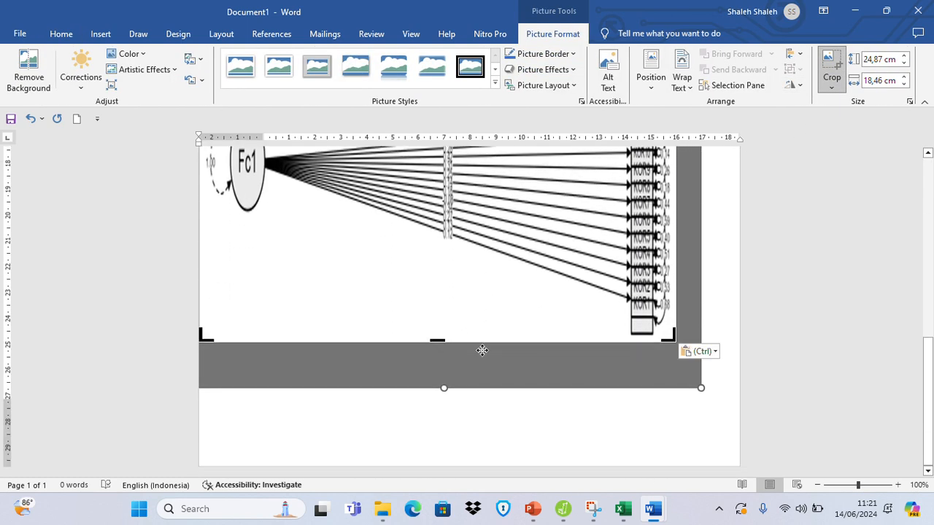
{"action": "left_click_drag", "start_coordinate": [437, 342], "coordinate": [457, 109]}
{"action": "mouse_move", "coordinate": [447, 143]}
{"action": "left_mouse_down"}
{"action": "mouse_move", "coordinate": [446, 160]}
{"action": "mouse_move", "coordinate": [457, 139]}
{"action": "mouse_move", "coordinate": [445, 175]}
{"action": "mouse_move", "coordinate": [448, 149]}
{"action": "mouse_move", "coordinate": [461, 142]}
{"action": "left_mouse_up"}
{"action": "scroll", "coordinate": [520, 238], "scroll_direction": "up", "scroll_amount": 3}
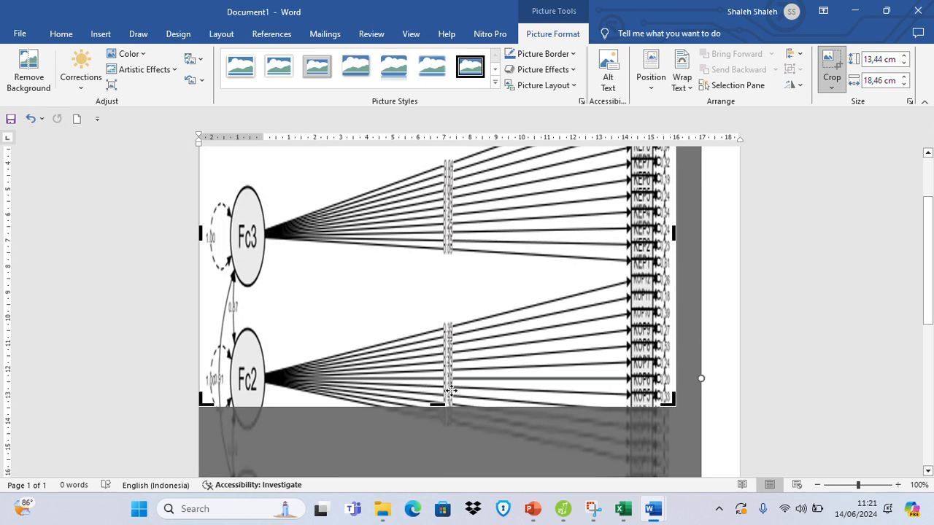
{"action": "left_click_drag", "start_coordinate": [438, 405], "coordinate": [471, 279]}
{"action": "left_click", "coordinate": [773, 345]}
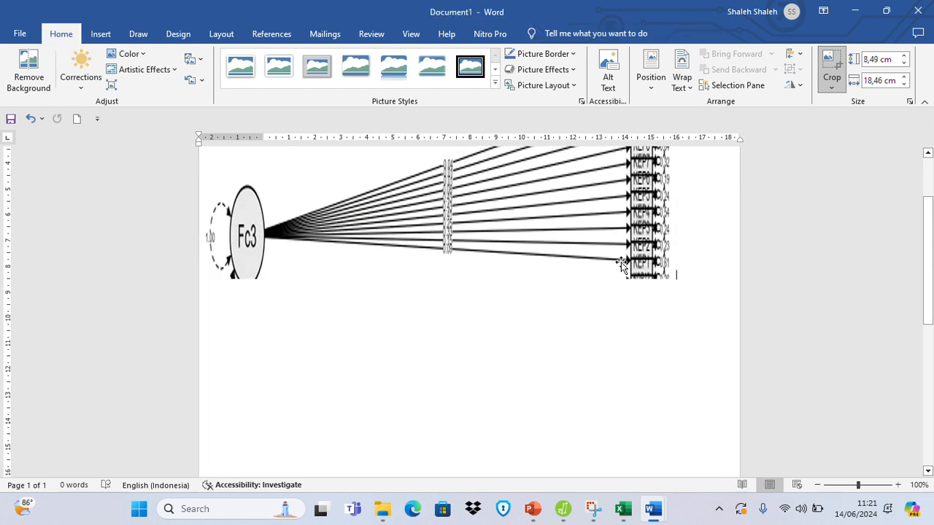
Resize the cropped Fc3 picture from its lower corner to about 18,7 cm wide.
{"action": "left_click", "coordinate": [569, 244]}
{"action": "left_click_drag", "start_coordinate": [676, 278], "coordinate": [602, 282]}
{"action": "scroll", "coordinate": [577, 285], "scroll_direction": "up", "scroll_amount": 2}
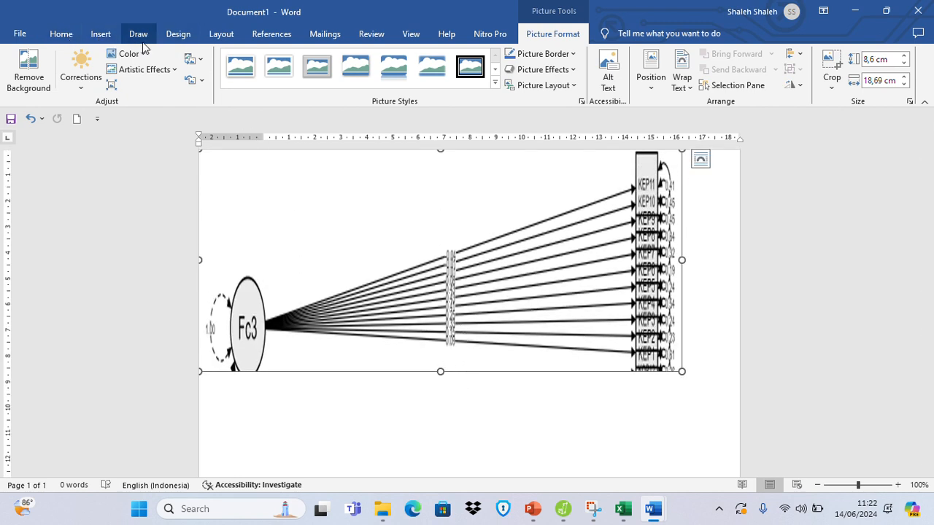
Set the page orientation to Landscape, enlarge the cropped Fc3 picture until it nearly reaches the page's right edge, and review its labels.
{"action": "left_click", "coordinate": [220, 35]}
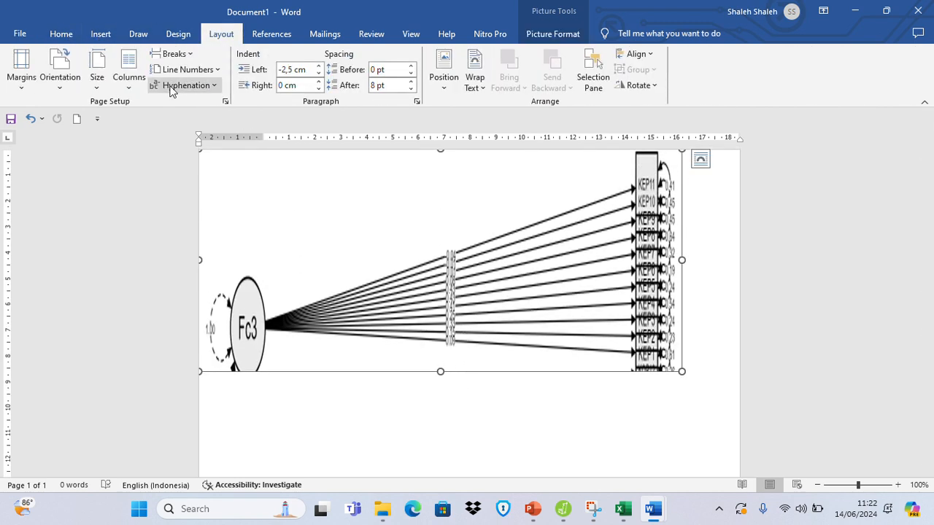
{"action": "left_click", "coordinate": [59, 94]}
{"action": "left_click", "coordinate": [78, 131]}
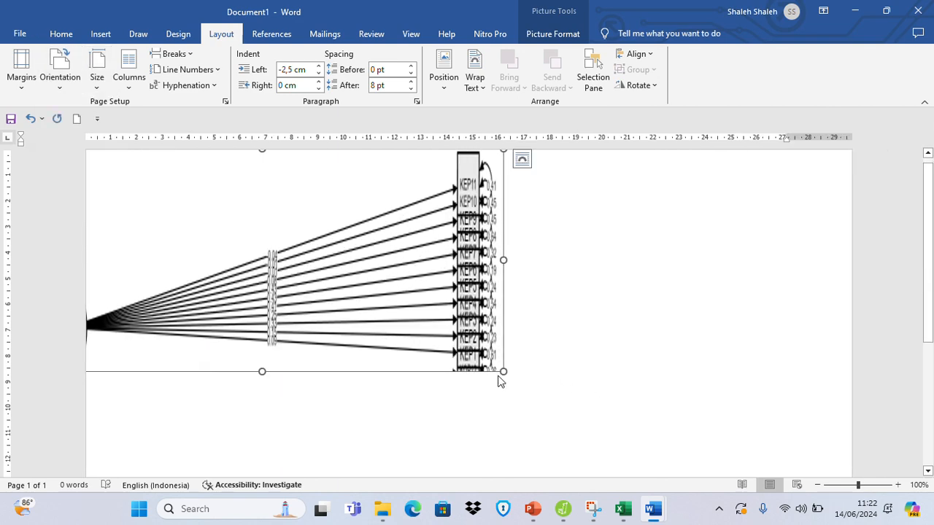
{"action": "left_click_drag", "start_coordinate": [504, 373], "coordinate": [740, 508]}
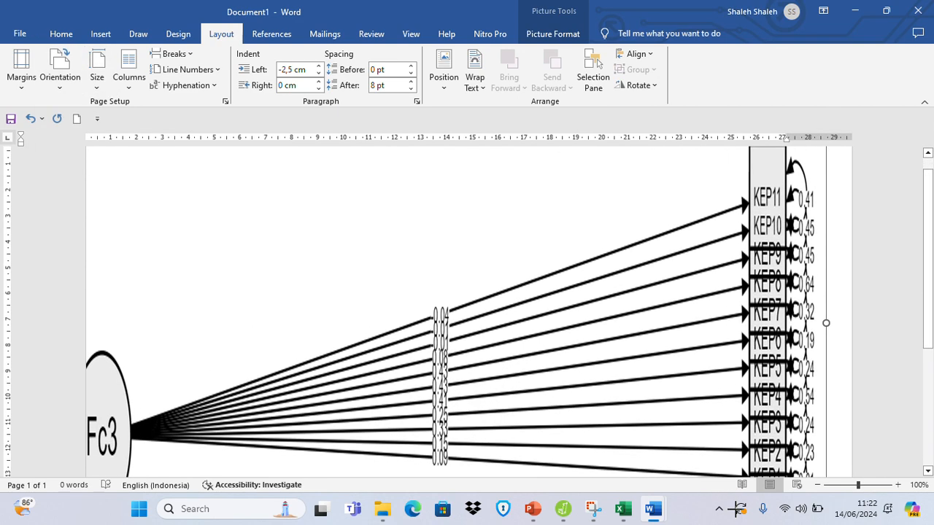
{"action": "scroll", "coordinate": [642, 372], "scroll_direction": "down", "scroll_amount": 2}
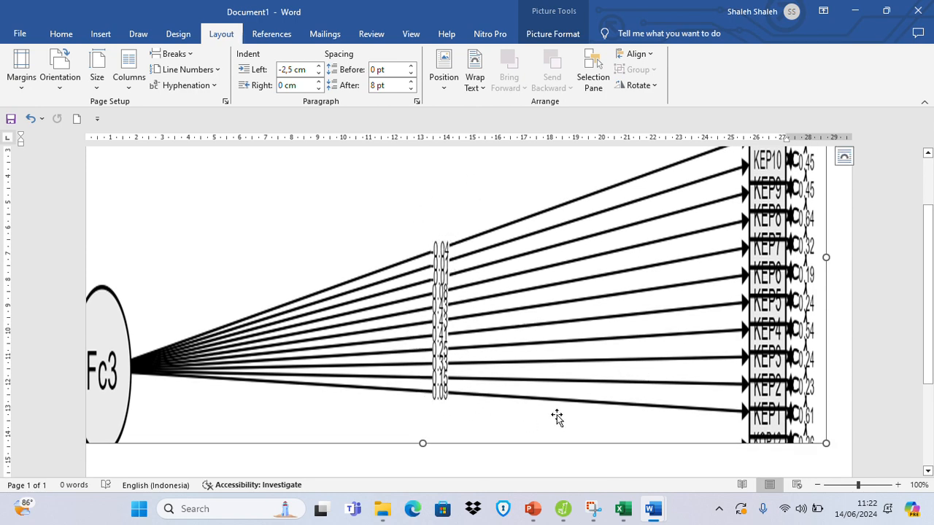
{"action": "scroll", "coordinate": [834, 358], "scroll_direction": "up", "scroll_amount": 3}
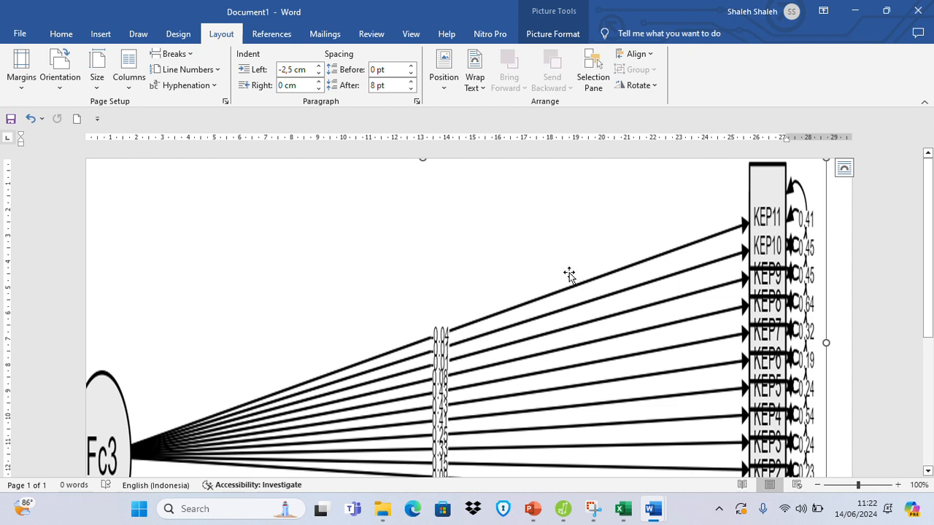
{"action": "scroll", "coordinate": [569, 274], "scroll_direction": "down", "scroll_amount": 3}
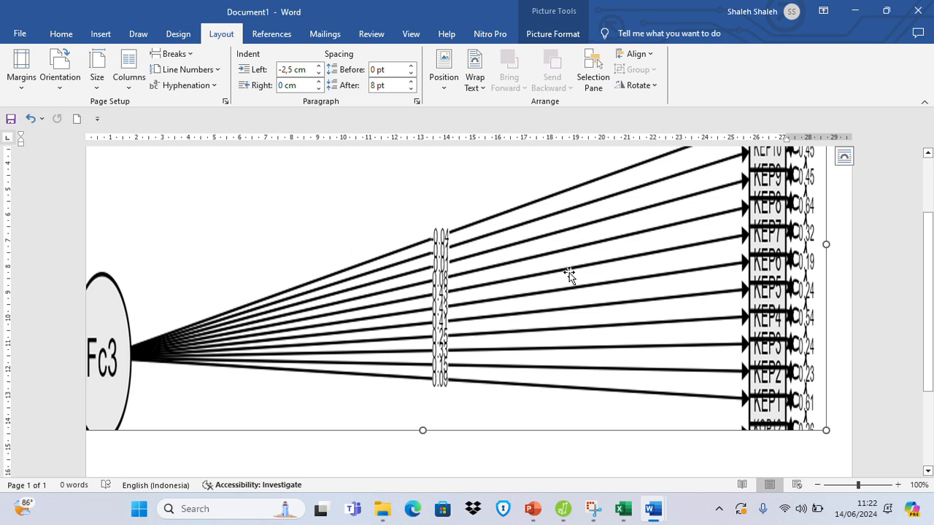